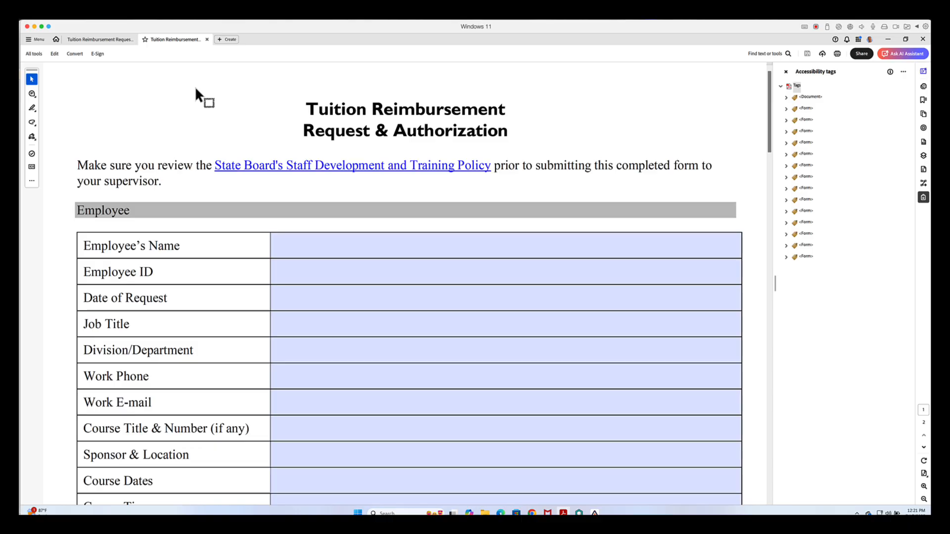
Expand the Document tag and open its first Table tag, the Employee table, in the Table Editor.
scroll(211, 241, "down", 5)
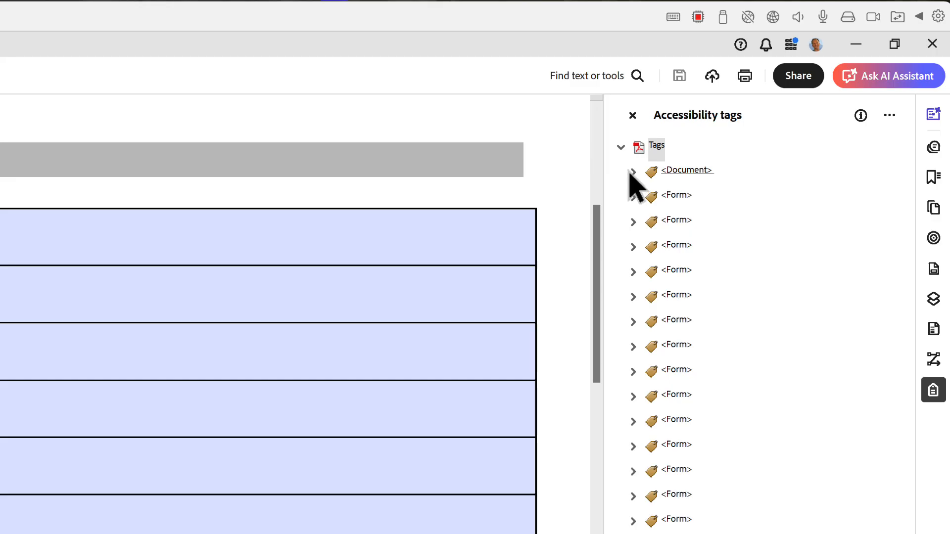
left_click(787, 97)
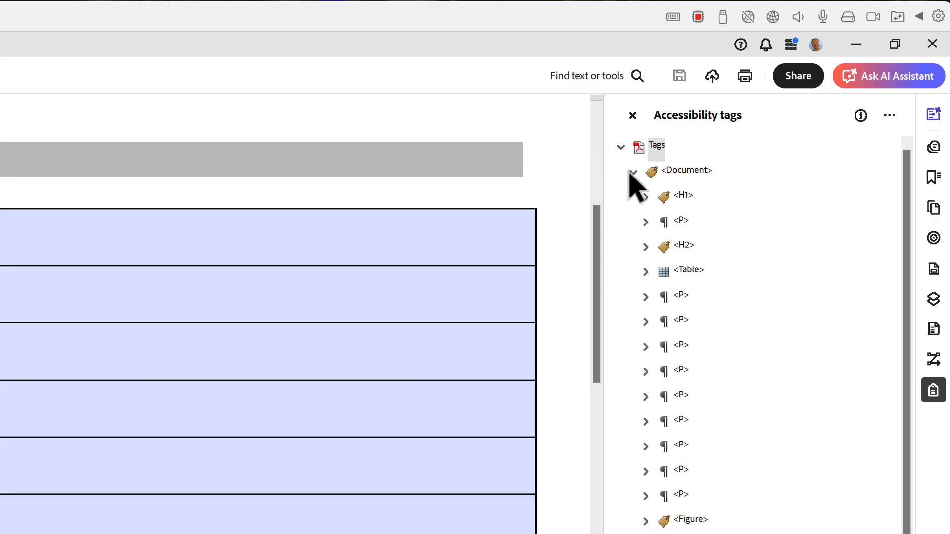
left_click(663, 273)
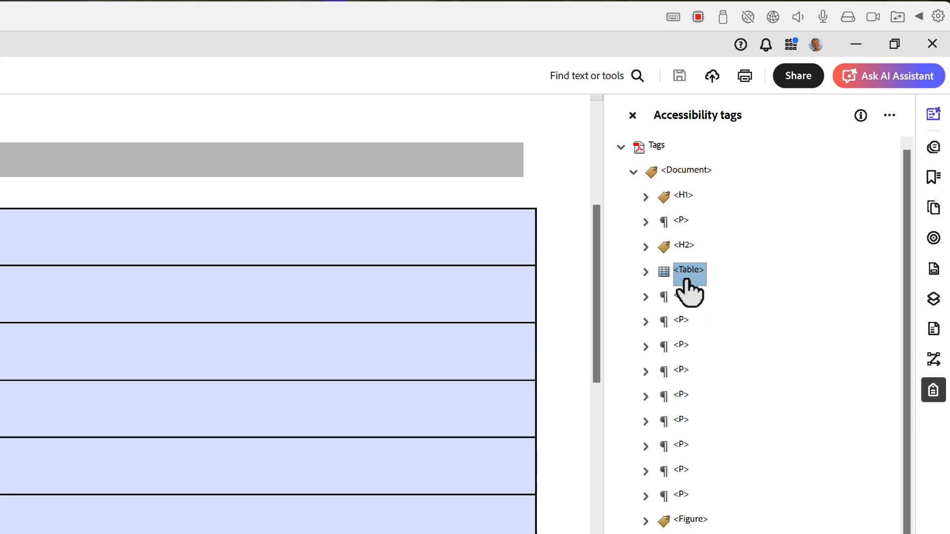
right_click(663, 273)
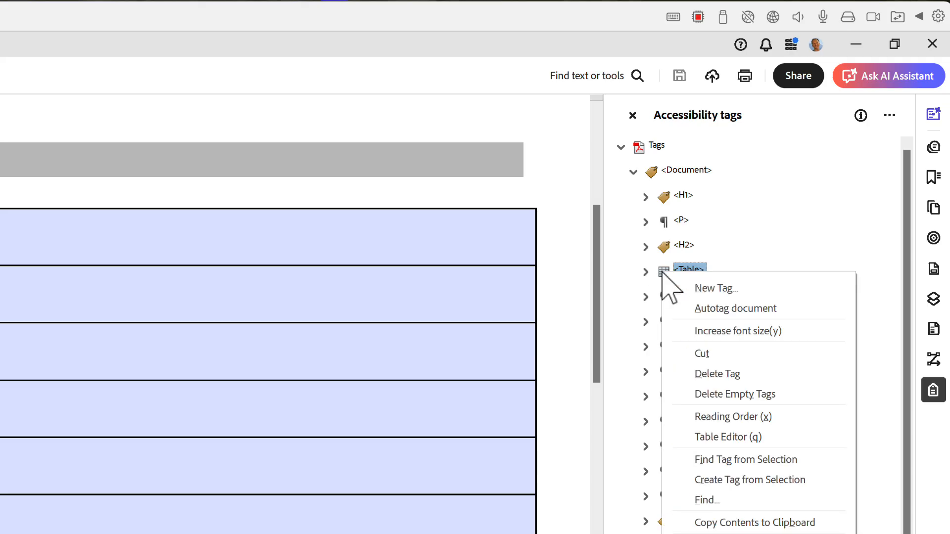
left_click(732, 438)
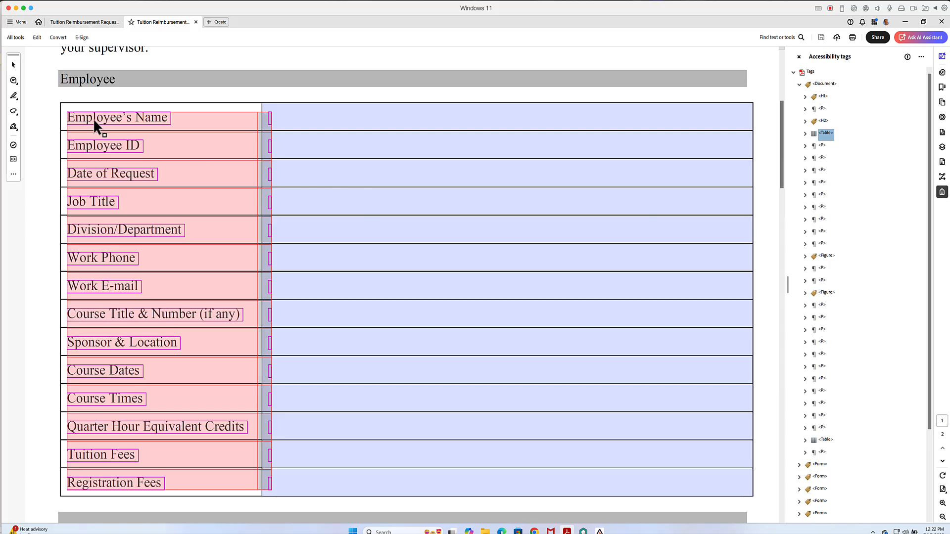
Set all label cells from Employee's Name to Registration Fees as header cells with Row scope, and leave the Table Editor.
left_click_drag(94, 118, 226, 484)
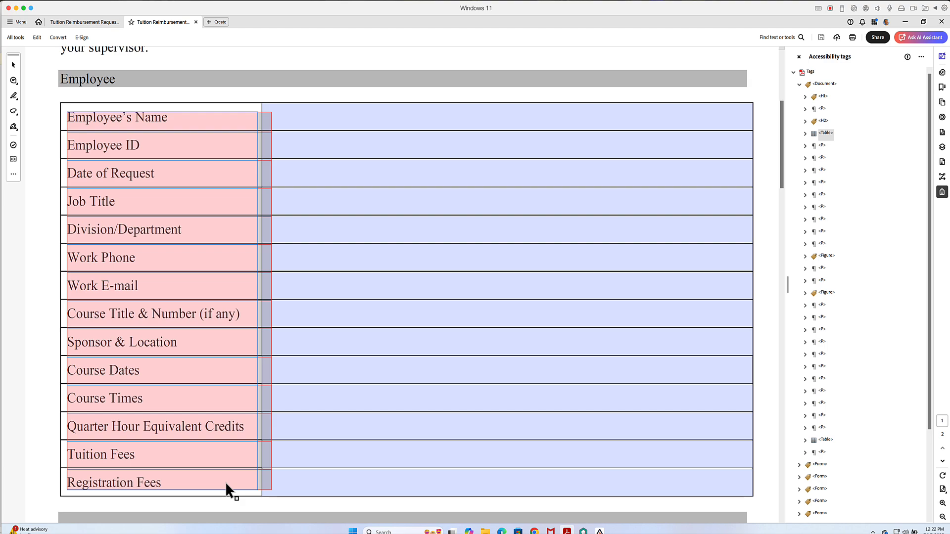
right_click(154, 203)
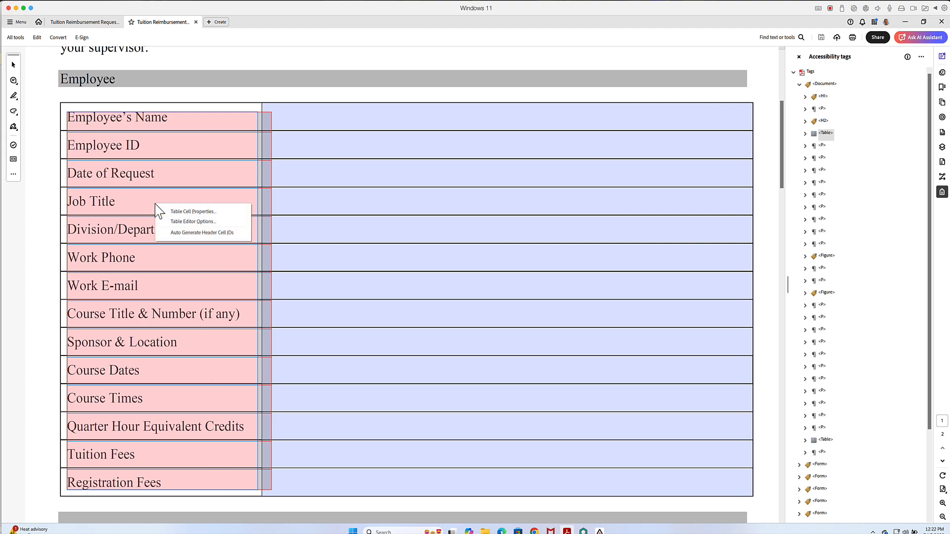
left_click(190, 212)
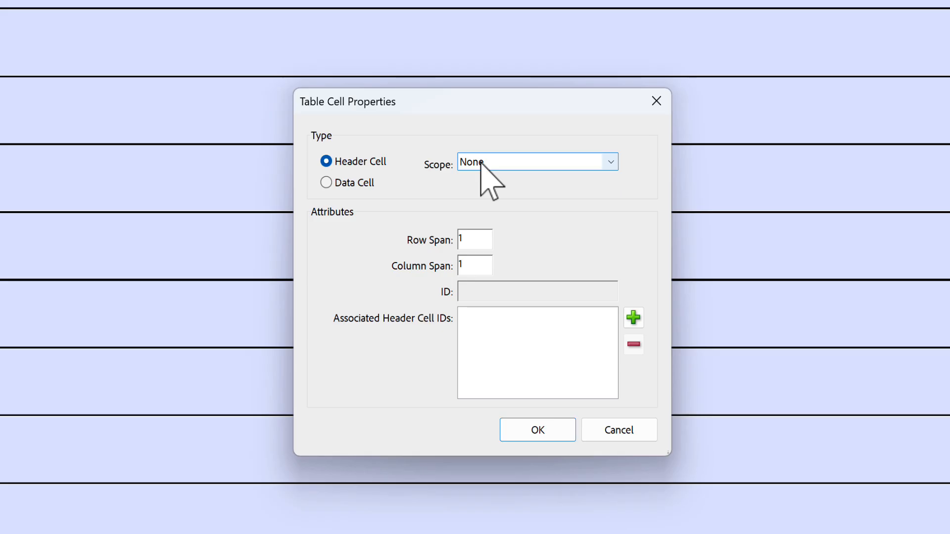
left_click(611, 163)
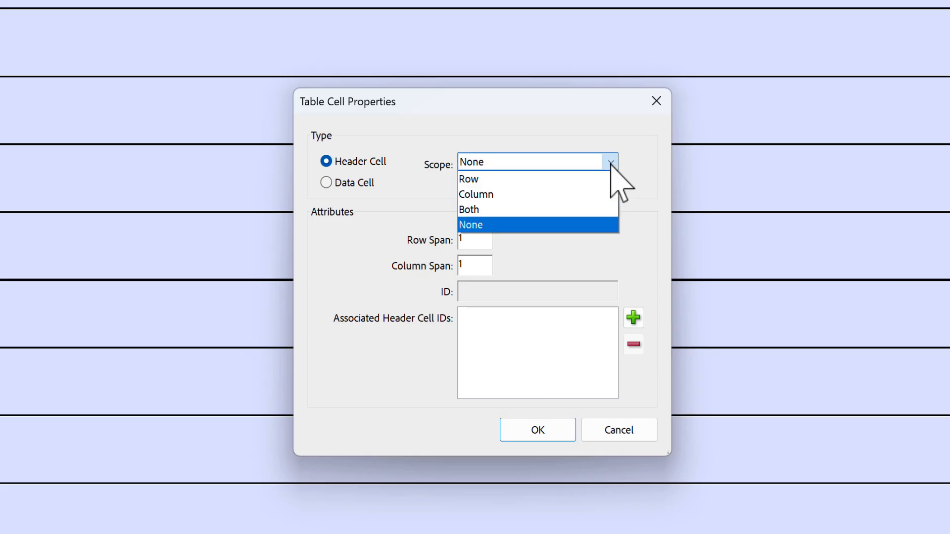
left_click(586, 180)
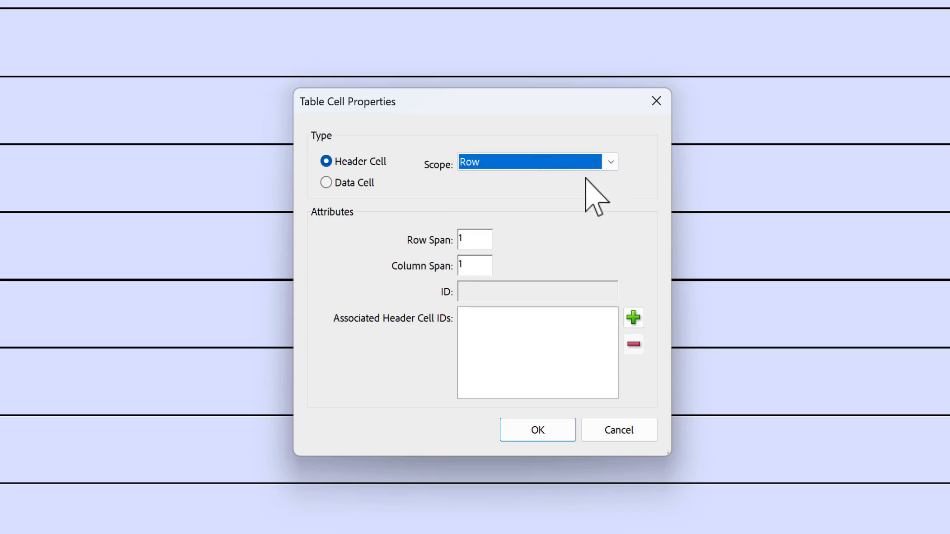
left_click(539, 430)
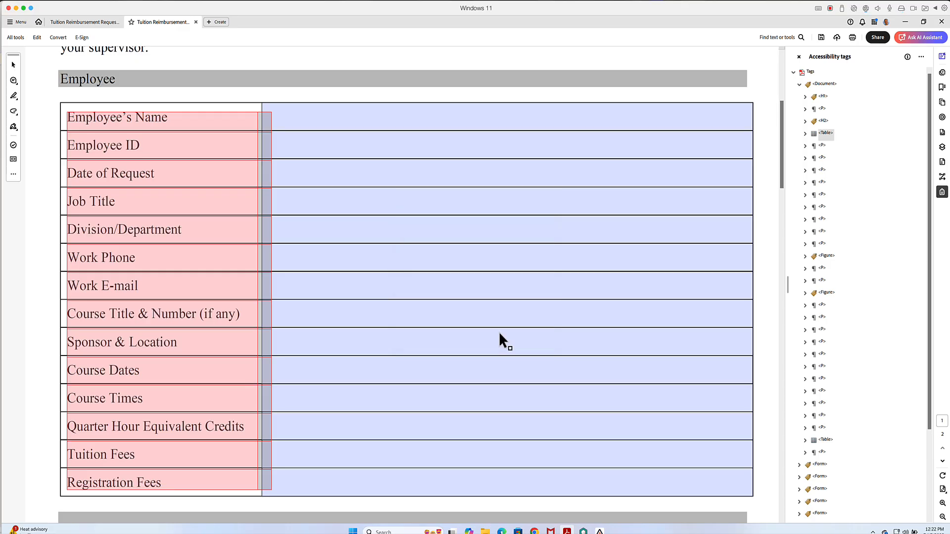
left_click(470, 94)
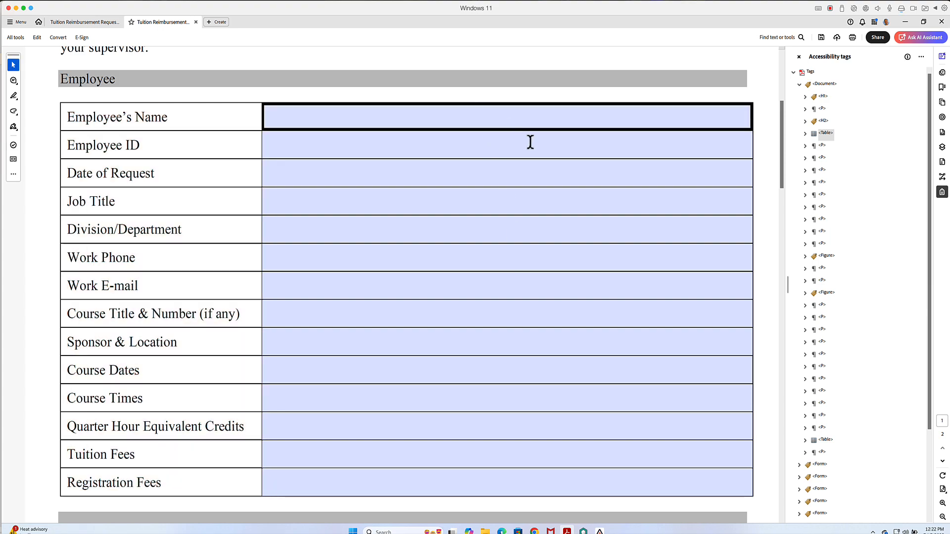
Expand all tags beneath the Employee table, down to the paragraph content of every header and data cell.
left_click(805, 134)
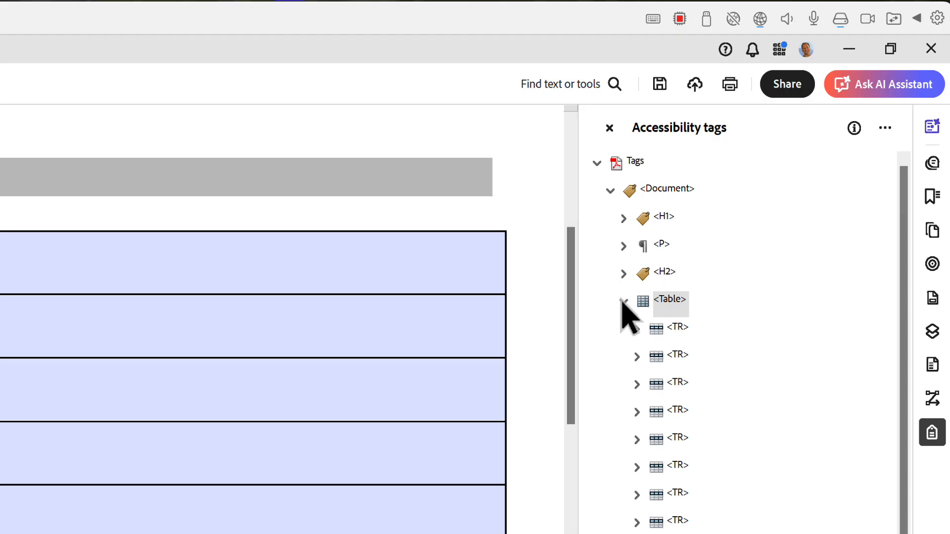
left_click(636, 328)
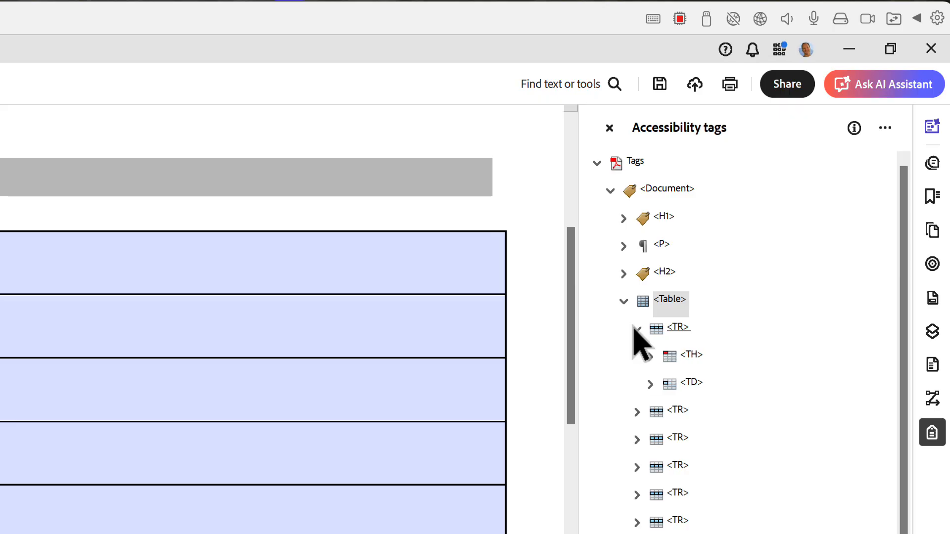
left_click(650, 384)
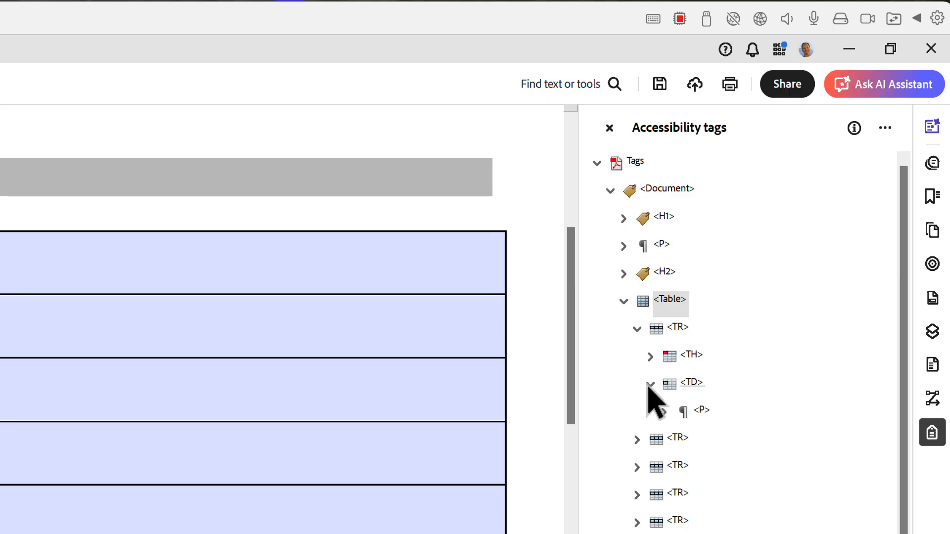
left_click(683, 411)
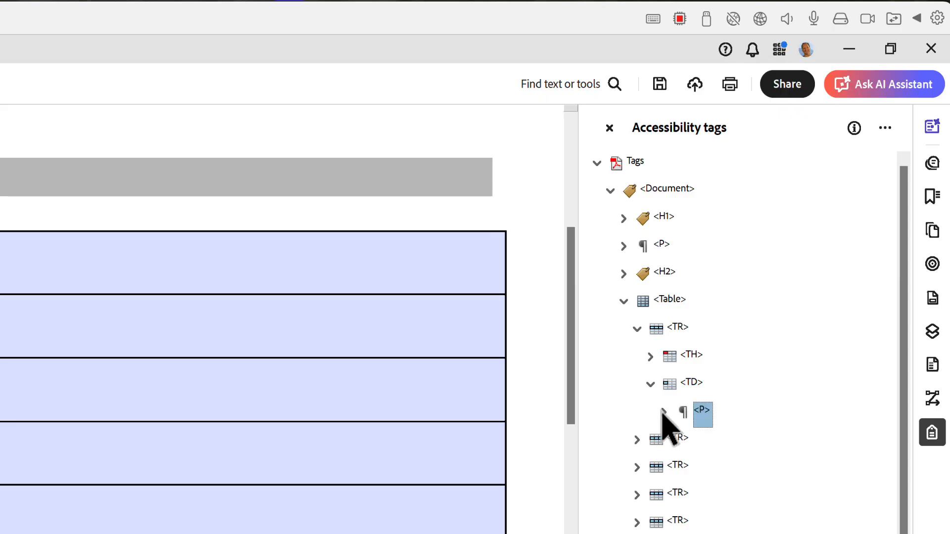
left_click(663, 412)
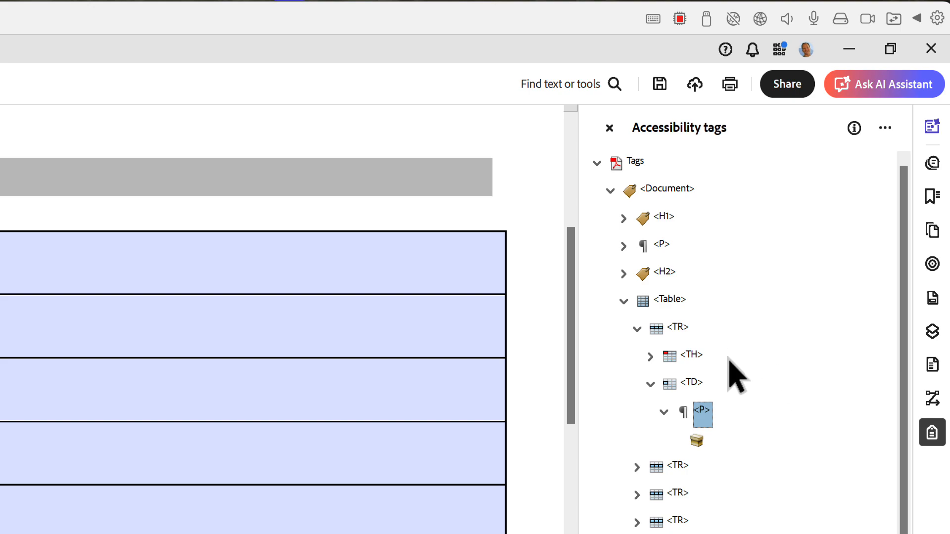
left_click(624, 301)
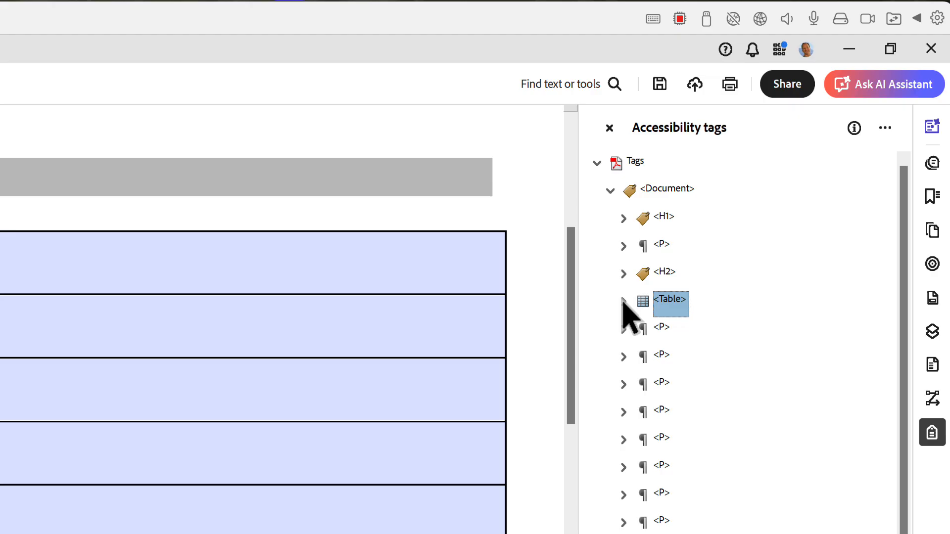
left_click(623, 301)
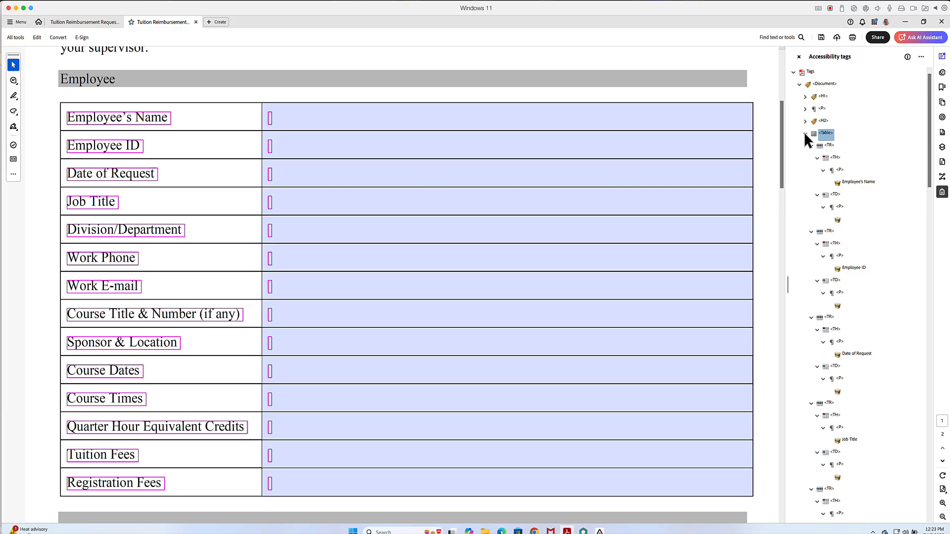
Change the blank content containers in the data cells of all rows, Employee's Name through Registration Fees, to Page artifacts.
left_click(837, 219)
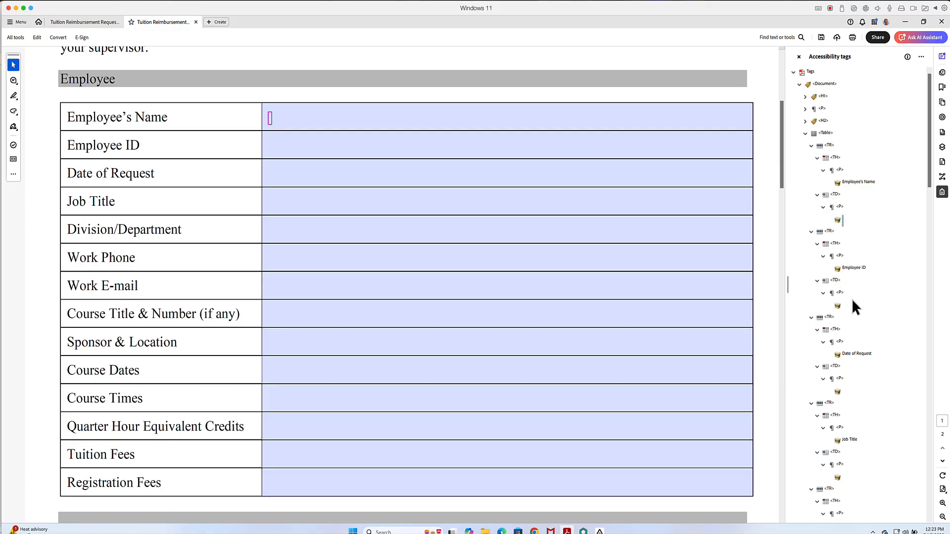
left_click(837, 307, "ctrl")
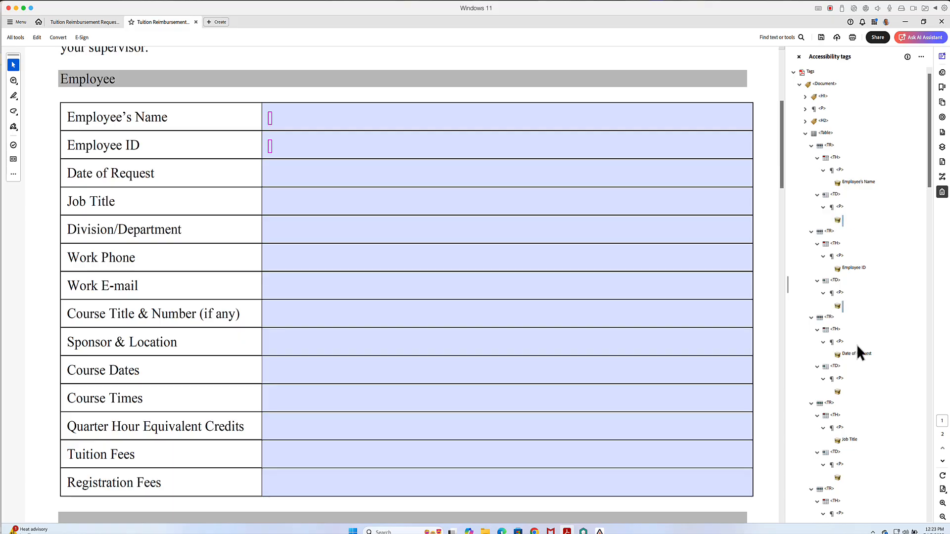
left_click(838, 392, "ctrl")
scroll(873, 391, "down", 3)
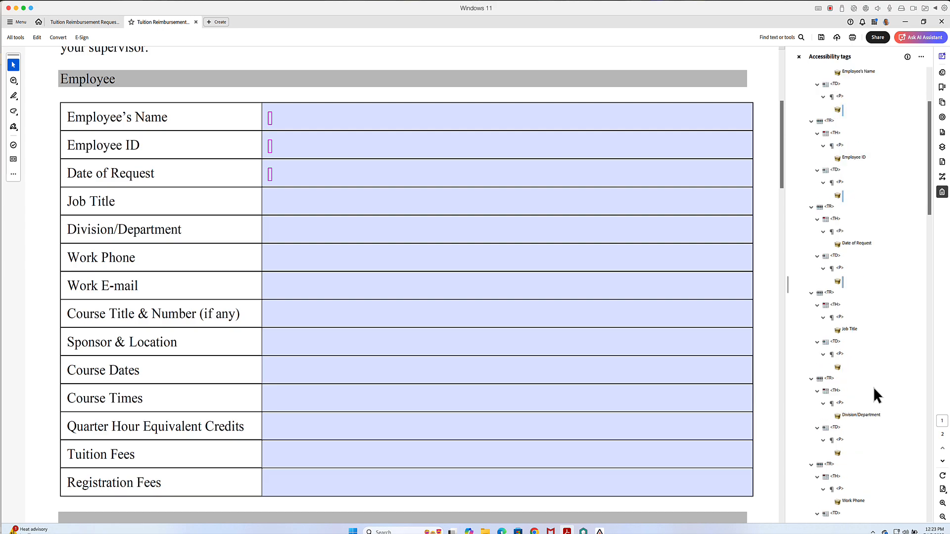
left_click(837, 367, "ctrl")
left_click(837, 453, "ctrl")
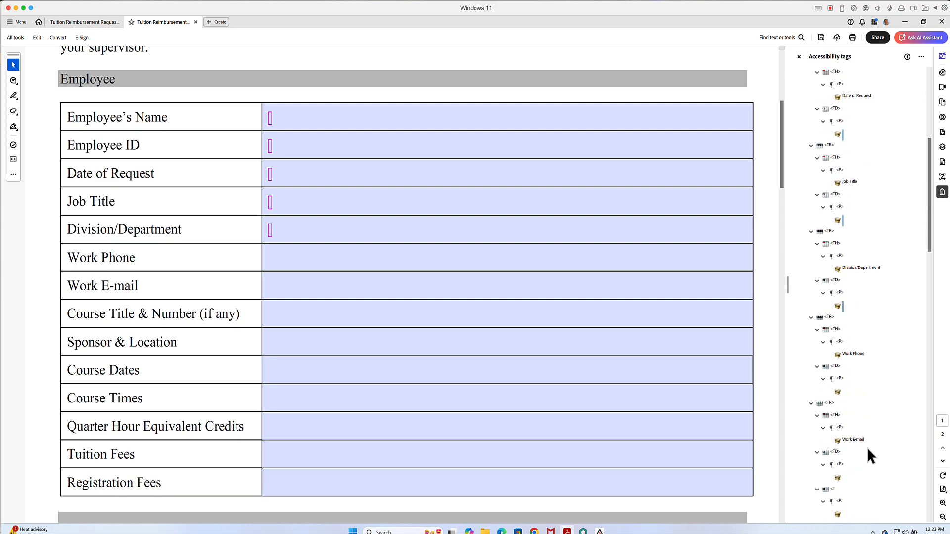
scroll(867, 447, "down", 3)
left_click(838, 355, "ctrl")
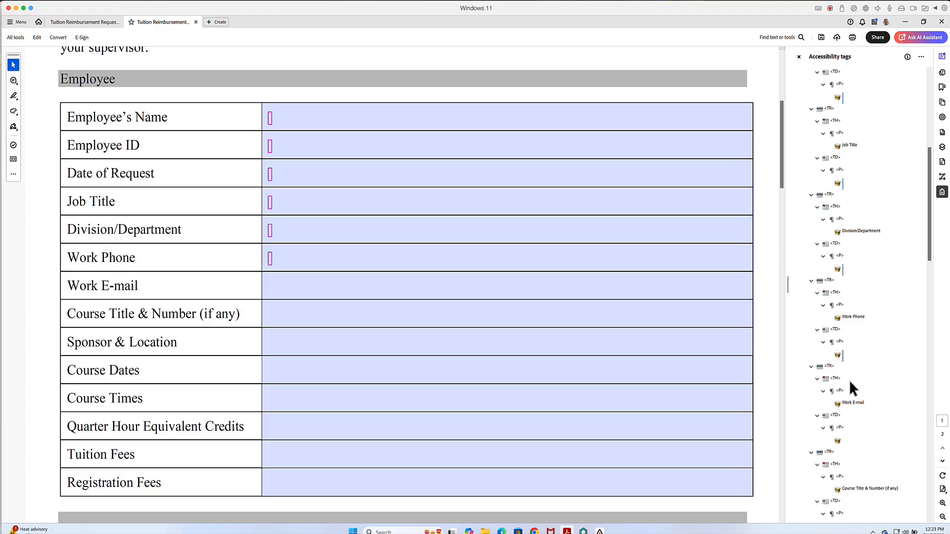
left_click(838, 441, "ctrl")
scroll(867, 447, "down", 2)
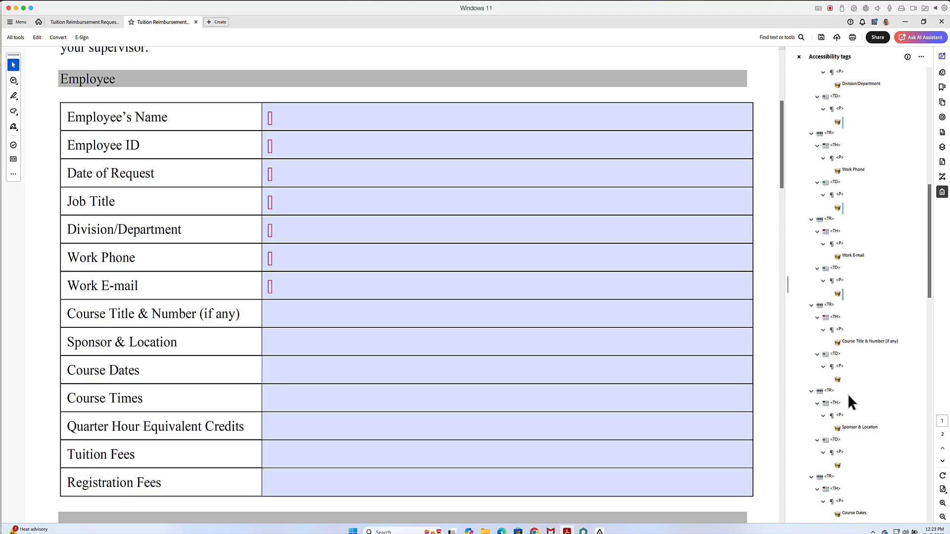
left_click(838, 379, "ctrl")
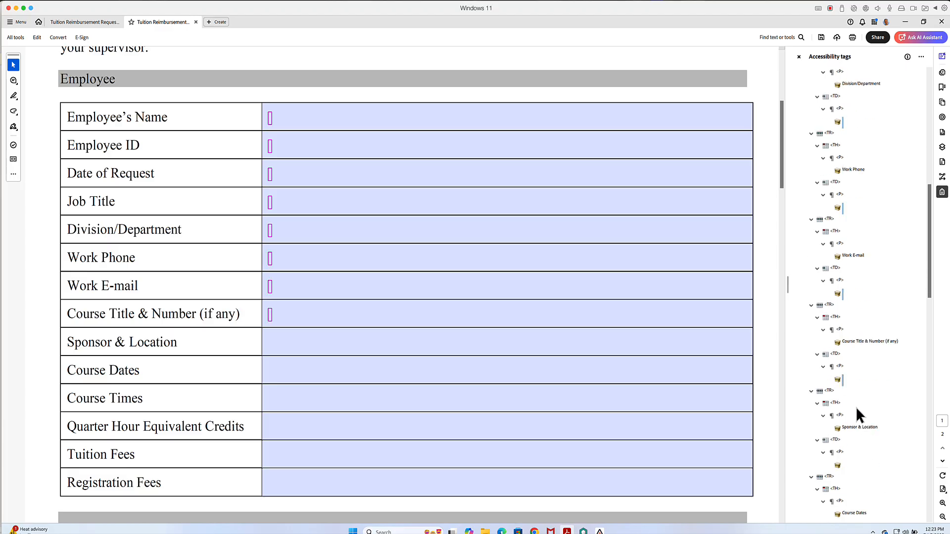
left_click(837, 465, "ctrl")
scroll(870, 456, "down", 4)
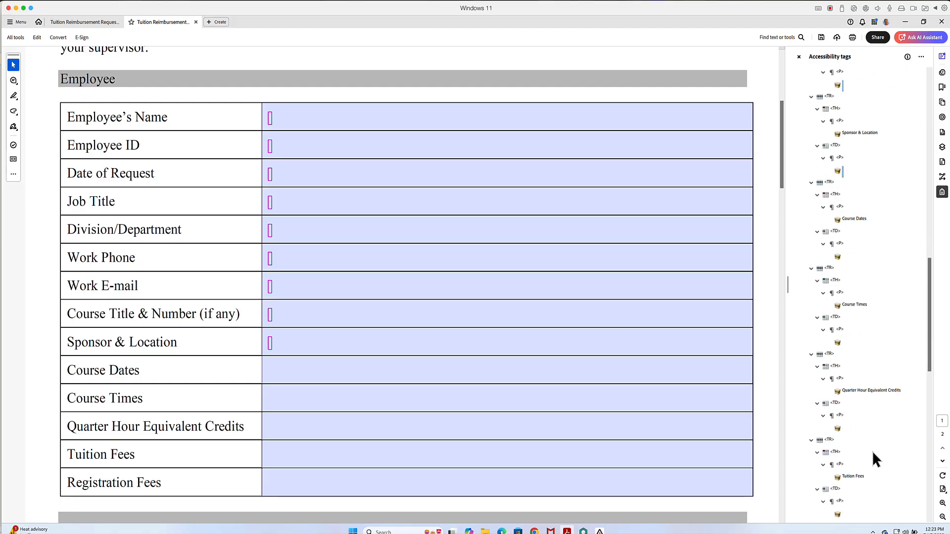
scroll(871, 452, "down", 1)
left_click(838, 221, "ctrl")
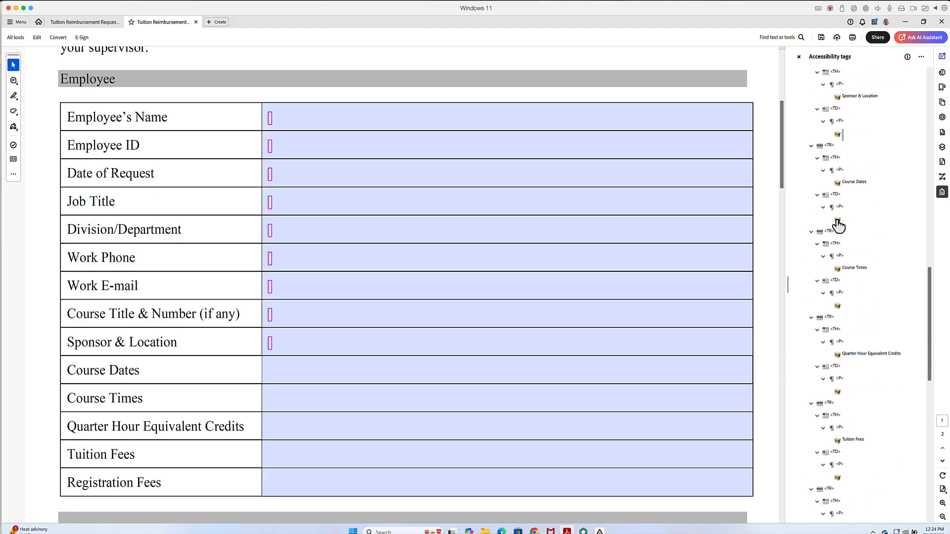
left_click(838, 307, "ctrl")
left_click(838, 392, "ctrl")
left_click(838, 478, "ctrl")
scroll(889, 452, "down", 5)
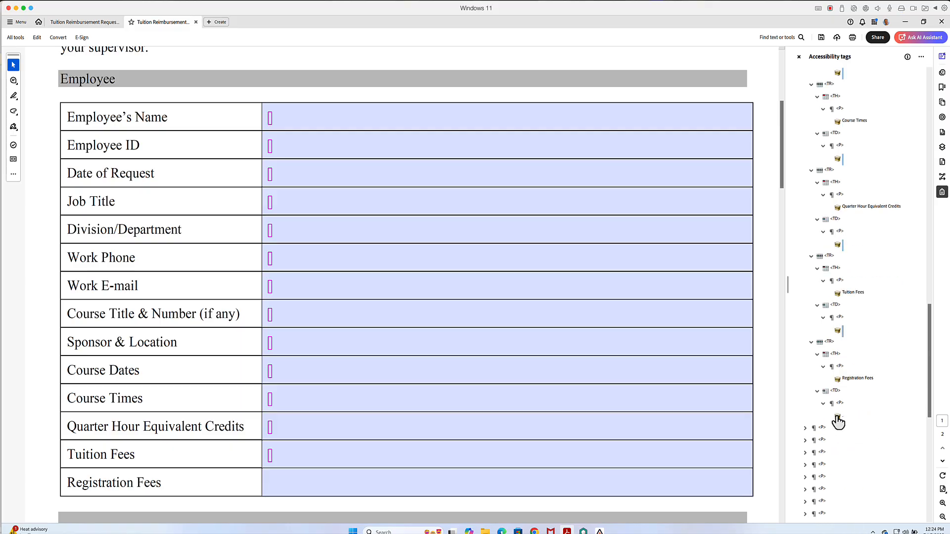
left_click(838, 418, "ctrl")
right_click(838, 418)
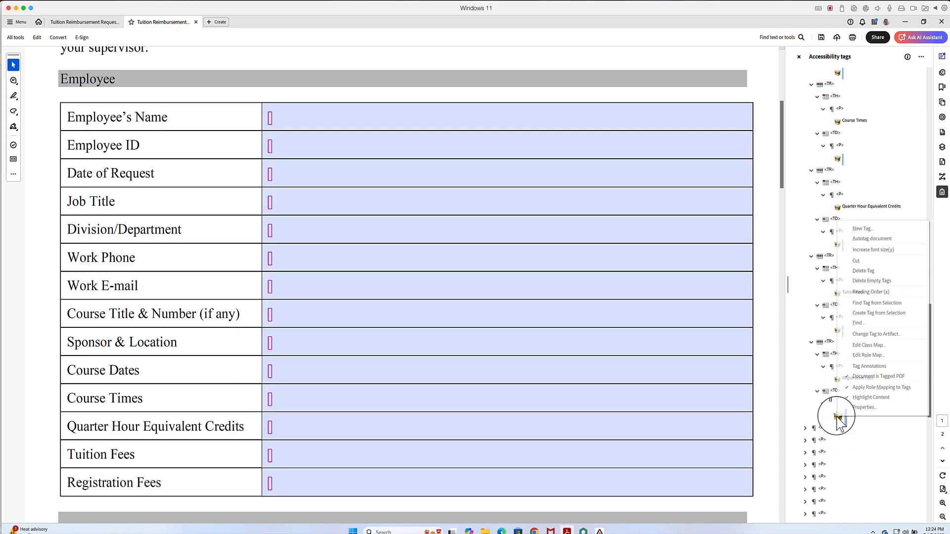
left_click(867, 335)
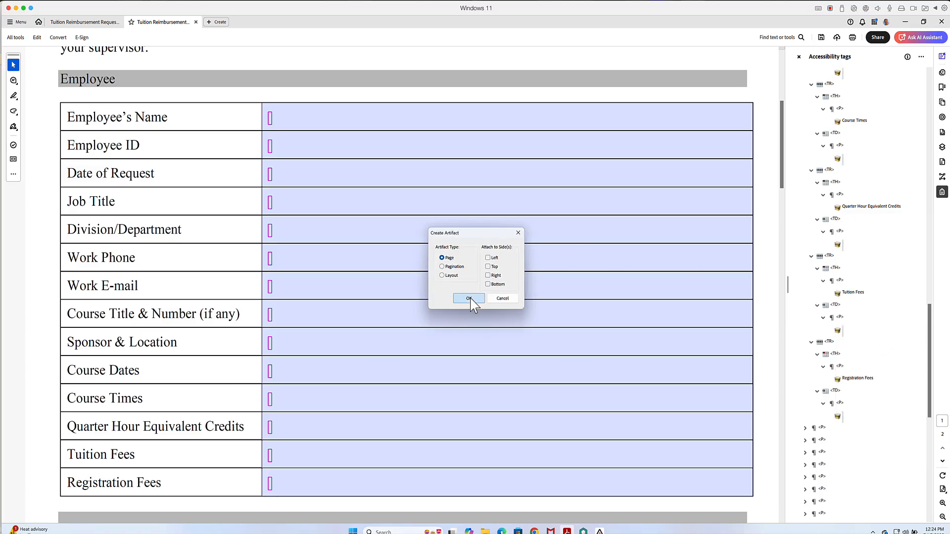
left_click(469, 298)
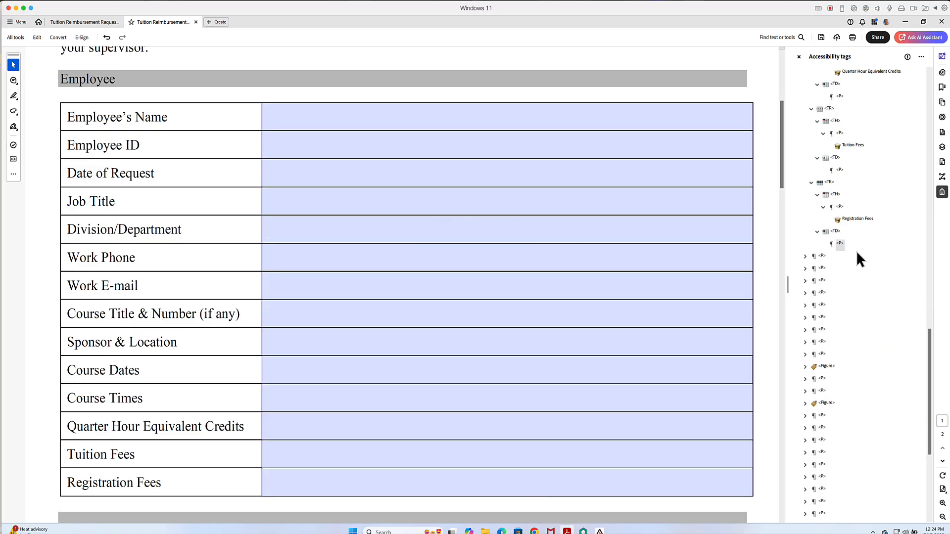
Delete the empty P tags from the data cells of the Registration Fees, Tuition Fees, Quarter Hour Equivalent Credits, Course Times and Course Dates rows.
scroll(851, 290, "up", 3)
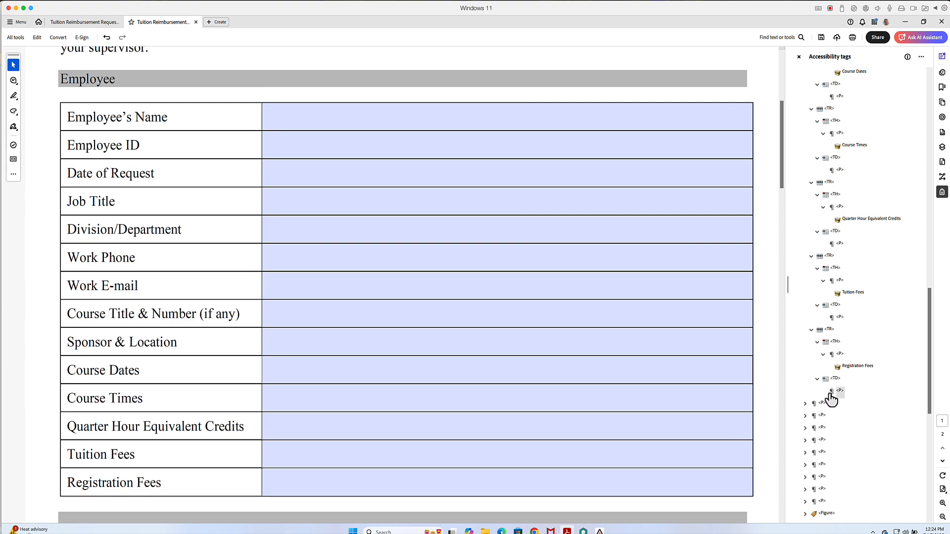
left_click(840, 392)
key("Delete")
left_click(841, 317)
key("Delete")
left_click(840, 244)
key("Delete")
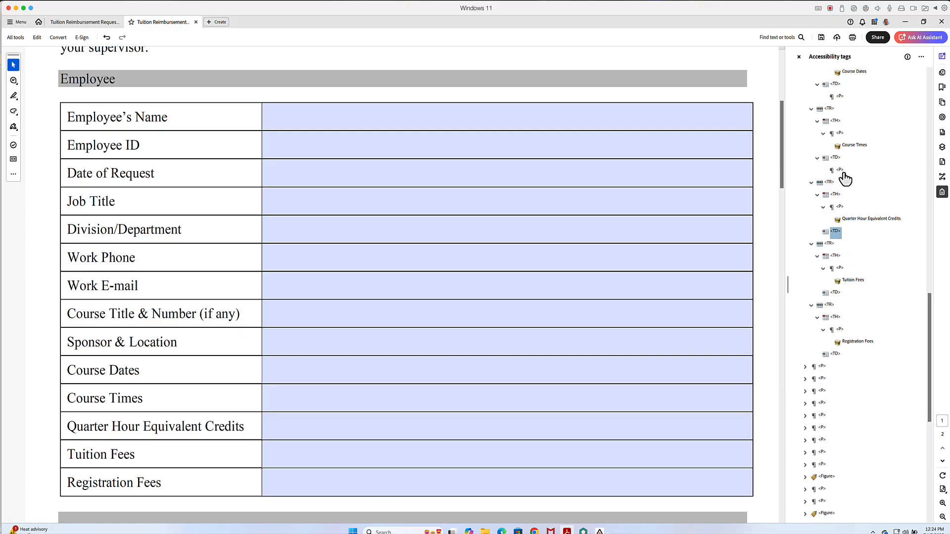
left_click(840, 170)
key("Delete")
left_click(839, 96)
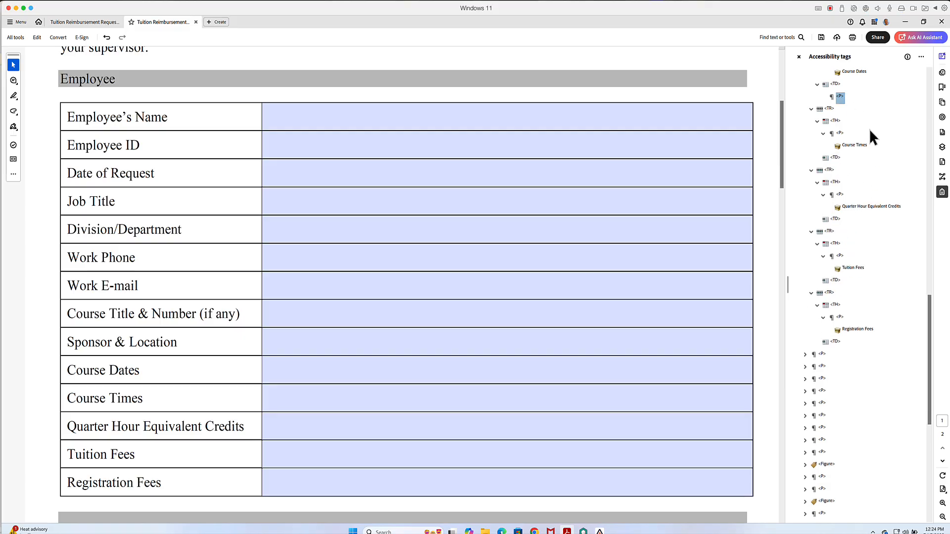
key("Delete")
Delete the empty P tags from the Sponsor & Location, Course Title & Number, Work E-mail, Work Phone and Division/Department data cells.
scroll(869, 129, "up", 3)
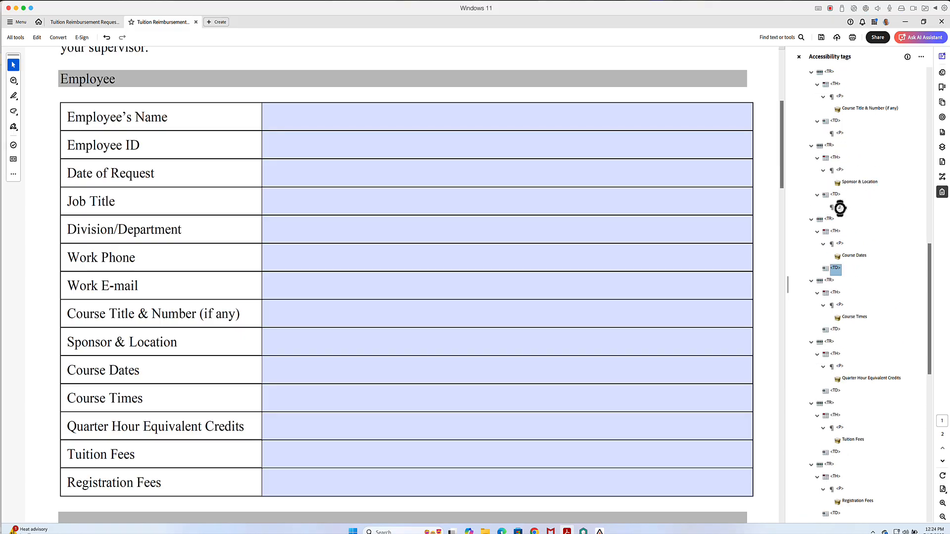
left_click(840, 206)
key("Delete")
left_click(840, 133)
key("Delete")
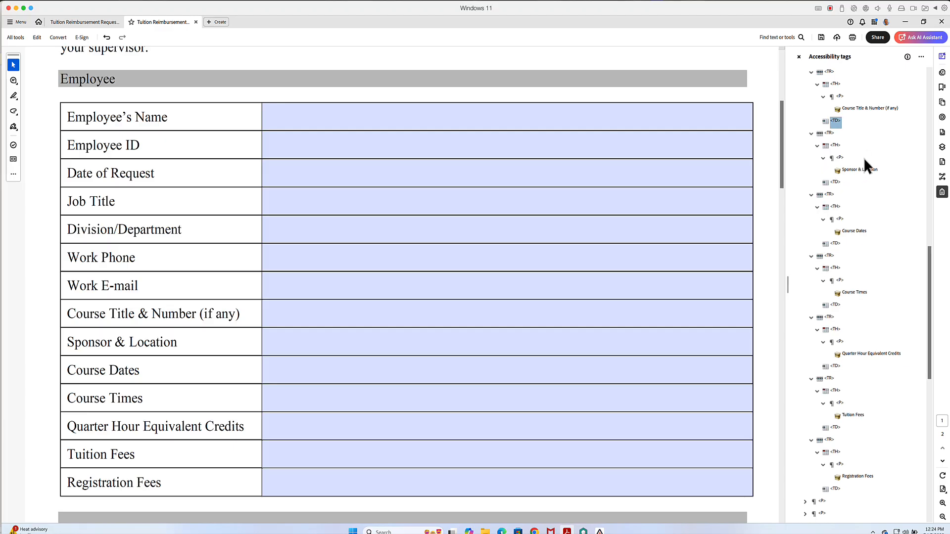
scroll(863, 157, "up", 5)
left_click(840, 281)
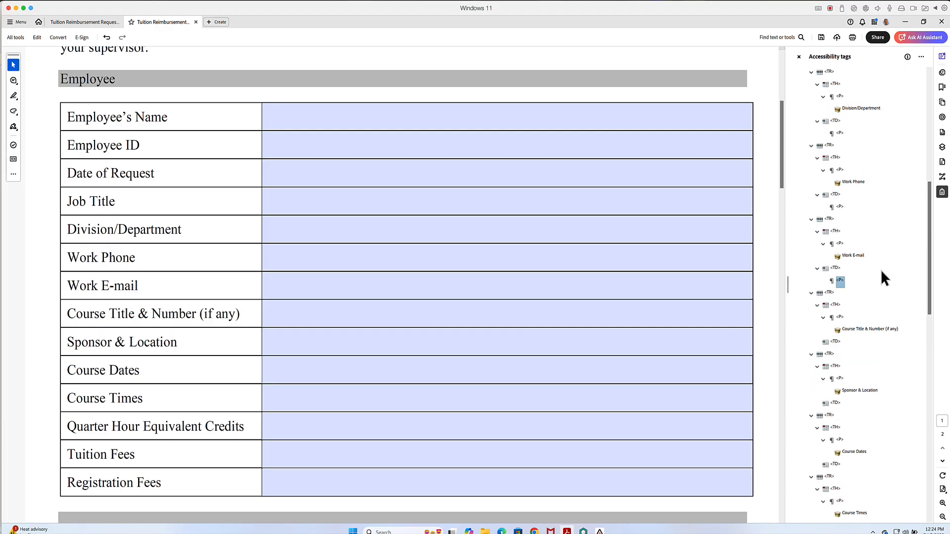
key("Delete")
left_click(840, 206)
key("Delete")
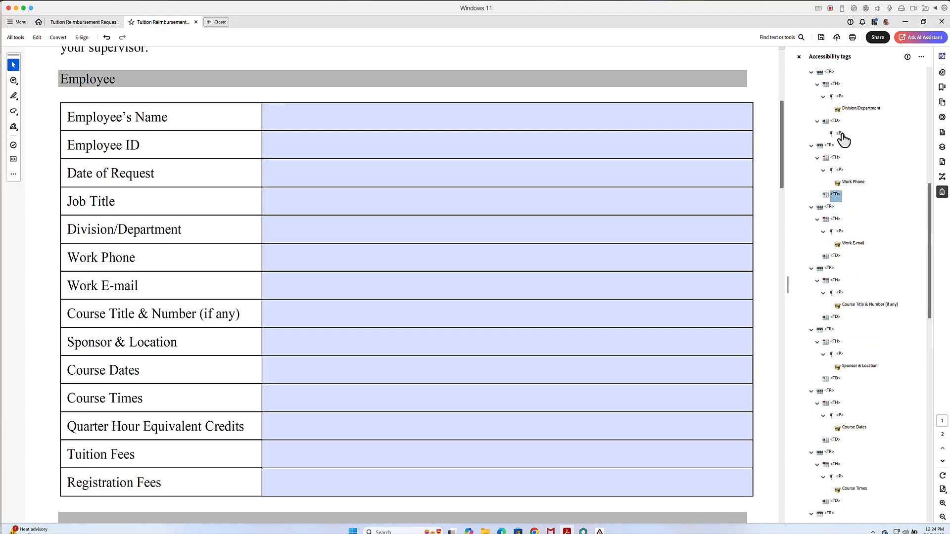
left_click(840, 133)
key("Delete")
Delete the empty P tags from the data cells of the Job Title, Date of Request, Employee ID and Employee's Name rows.
scroll(865, 153, "up", 3)
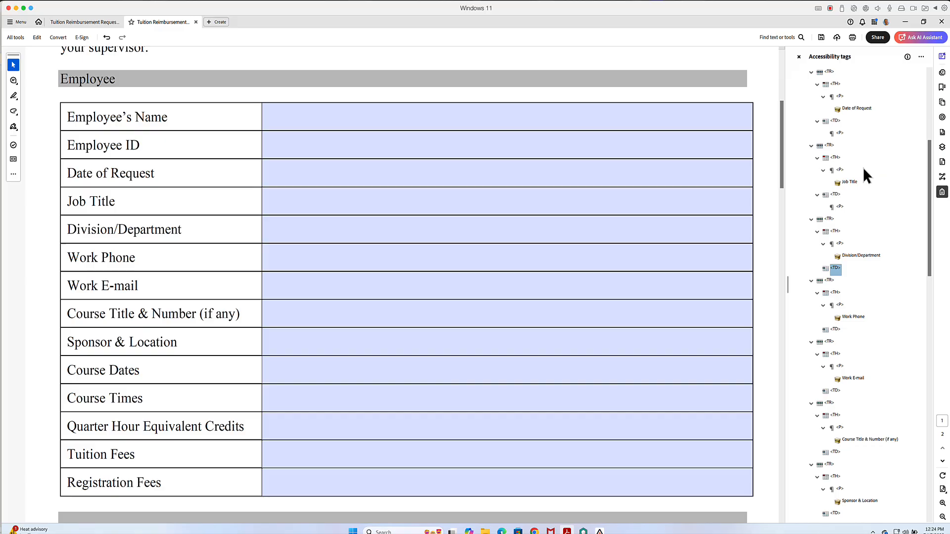
left_click(841, 207)
key("Delete")
scroll(861, 207, "up", 3)
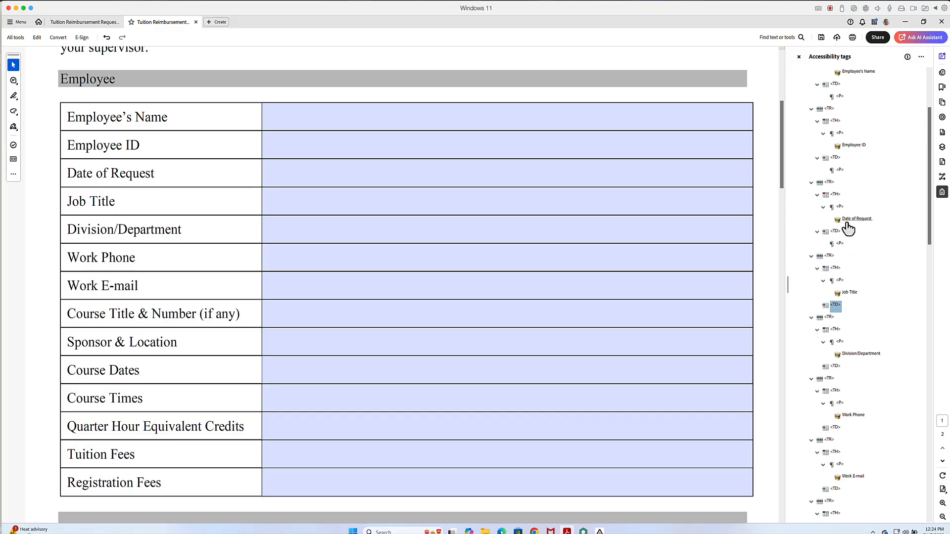
left_click(840, 244)
key("Delete")
left_click(840, 170)
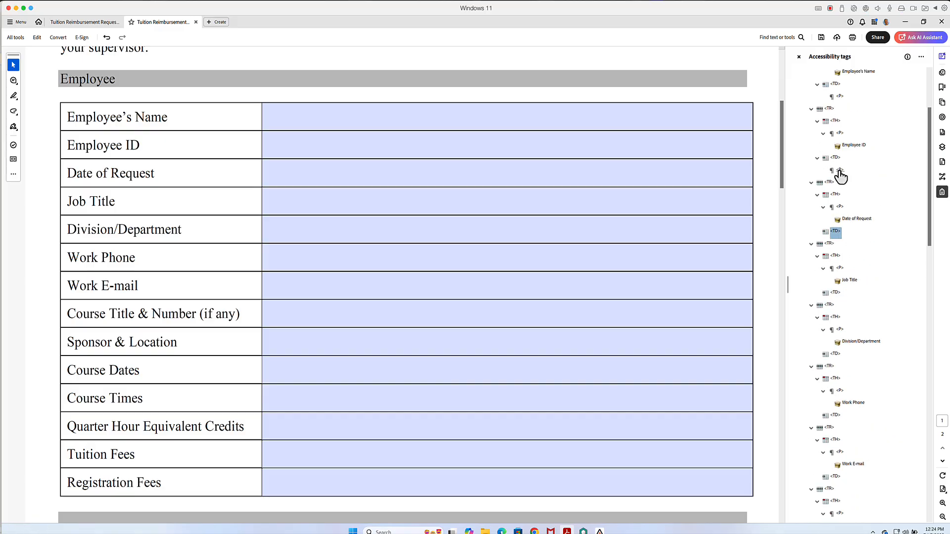
key("Delete")
scroll(869, 188, "up", 3)
left_click(840, 208)
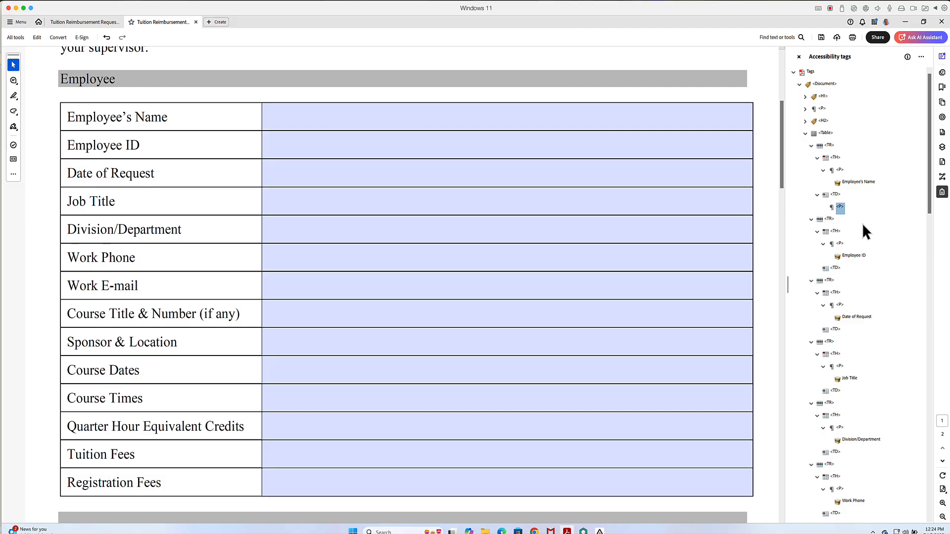
key("Delete")
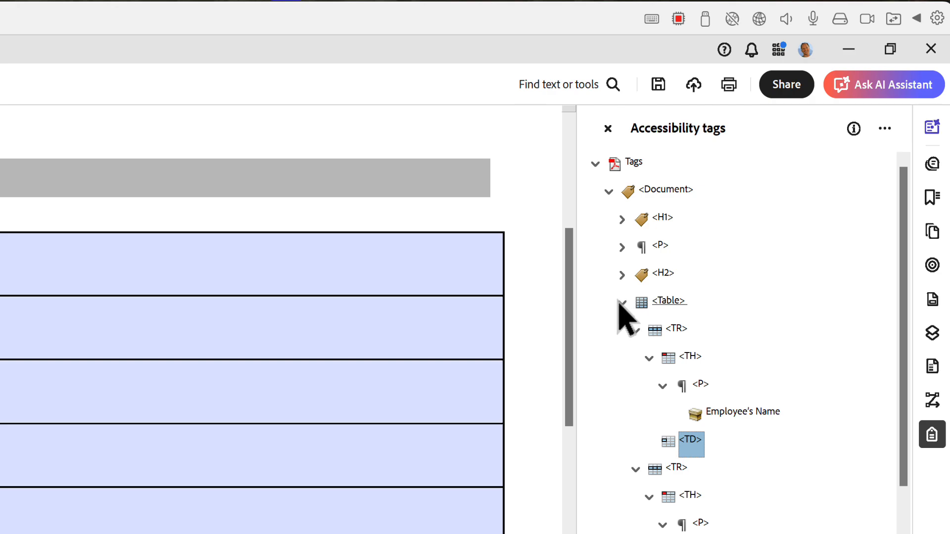
Collapse all levels of the Employee table's tag, and expand only its first two rows.
left_click(620, 302)
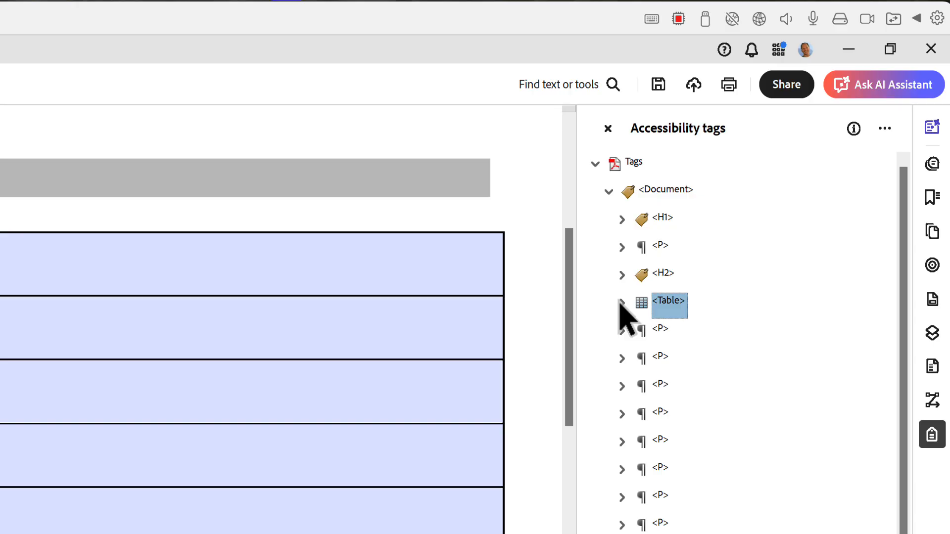
left_click(621, 303)
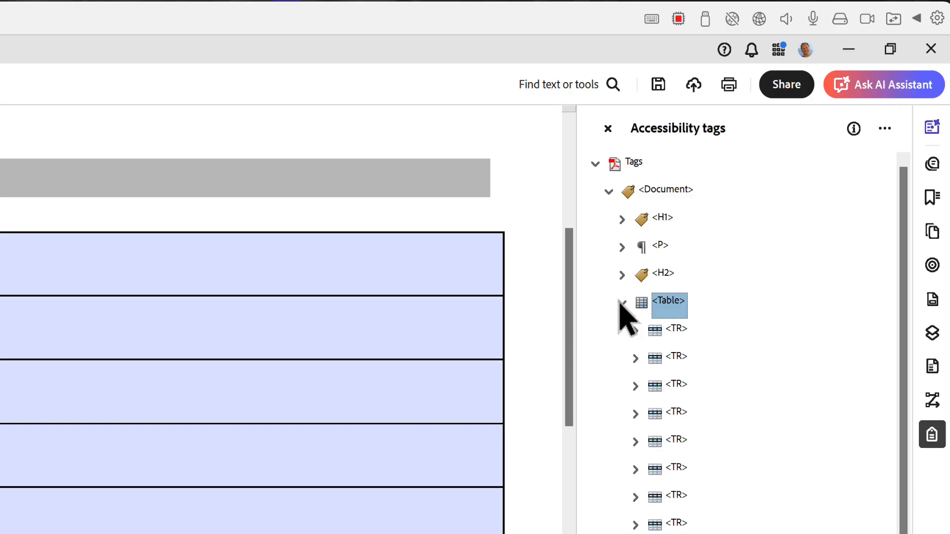
left_click(635, 330)
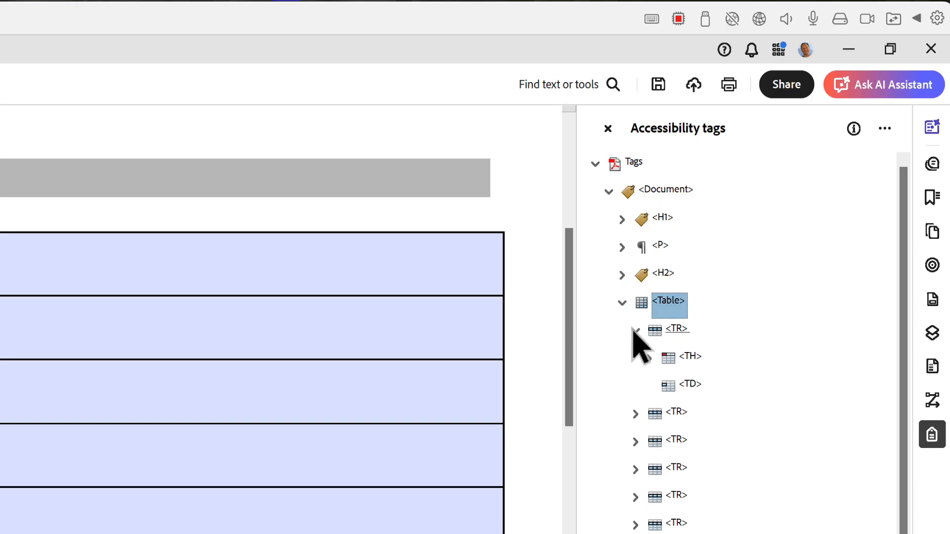
left_click(635, 413)
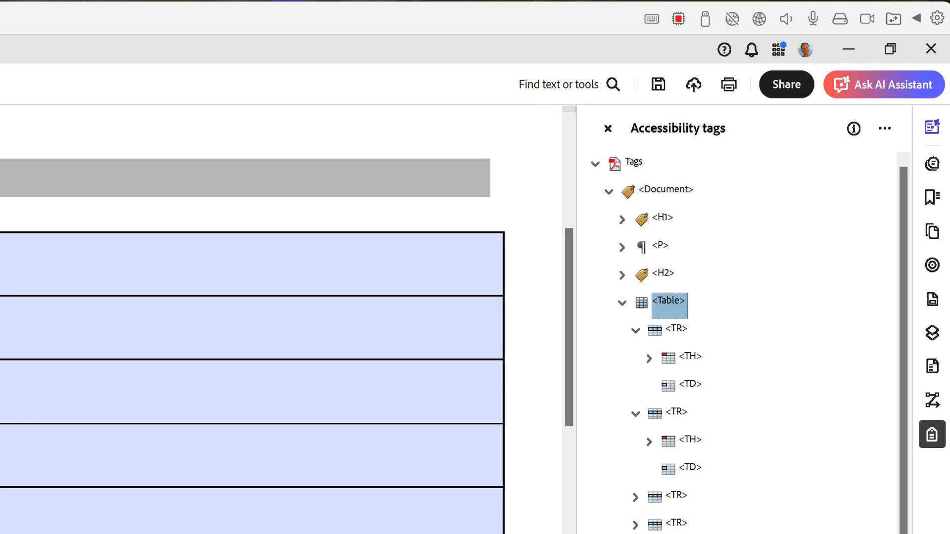
Move the block of Form tags at the end of the tag tree to just after the first paragraph following the Employee table.
scroll(742, 341, "down", 10)
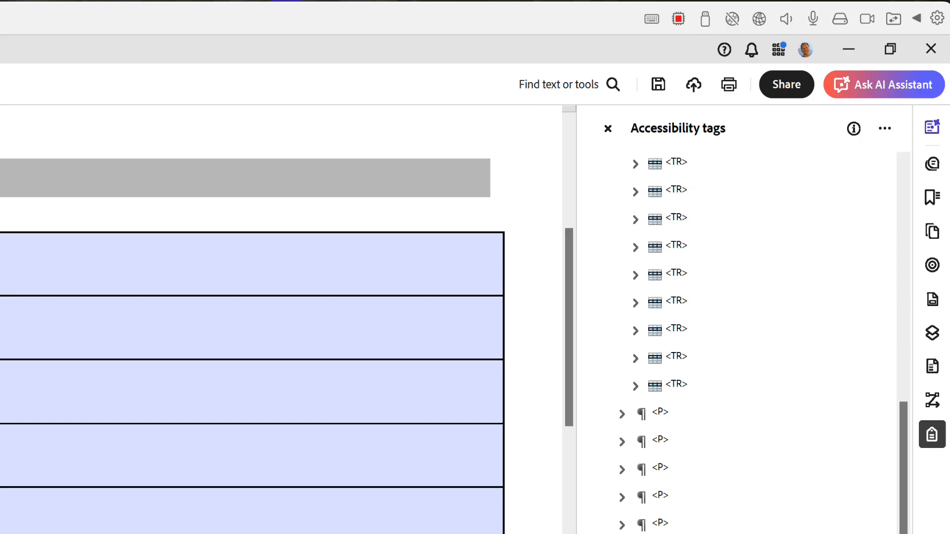
left_click(656, 130)
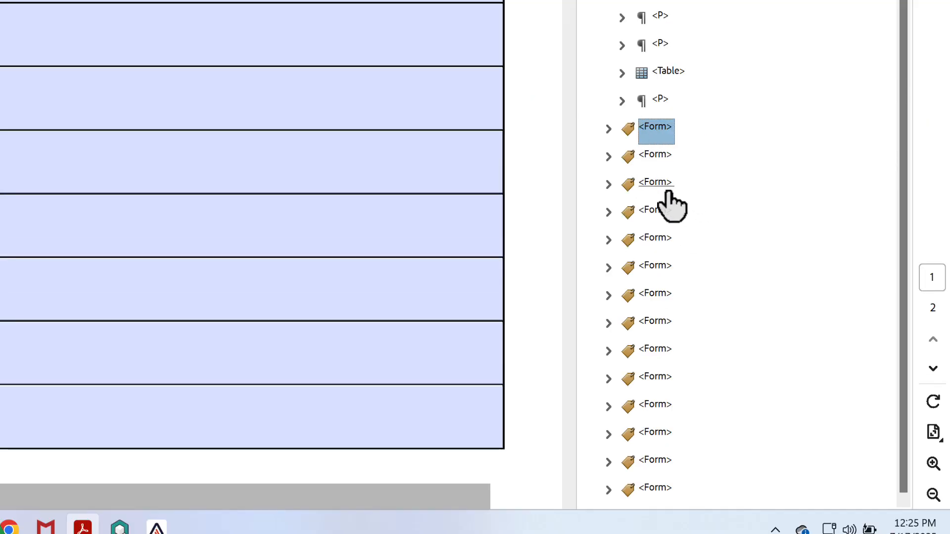
scroll(762, 238, "up", 3)
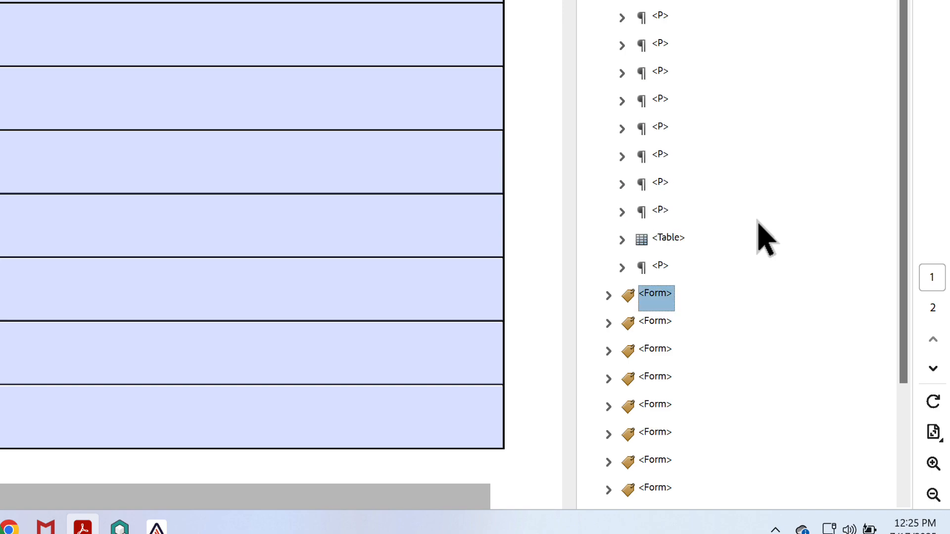
scroll(762, 238, "down", 3)
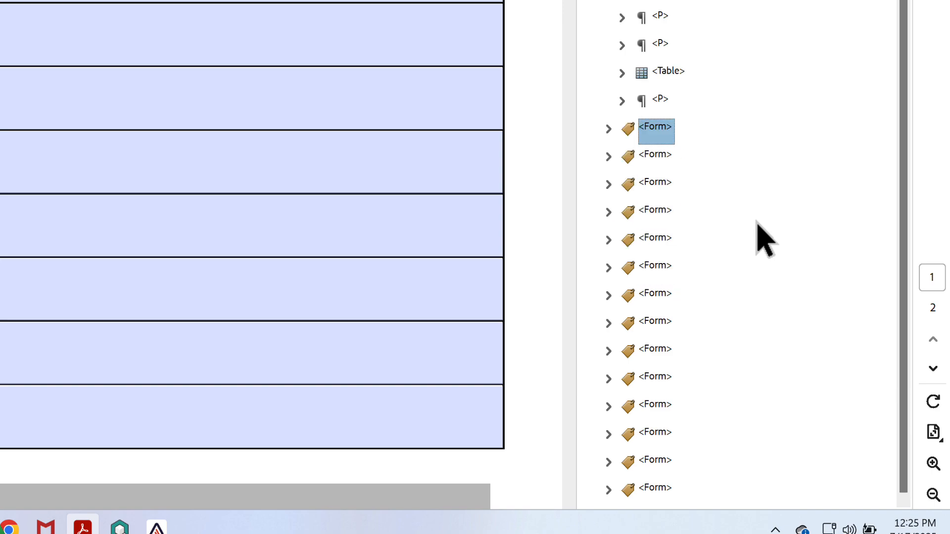
left_click(655, 489, "shift")
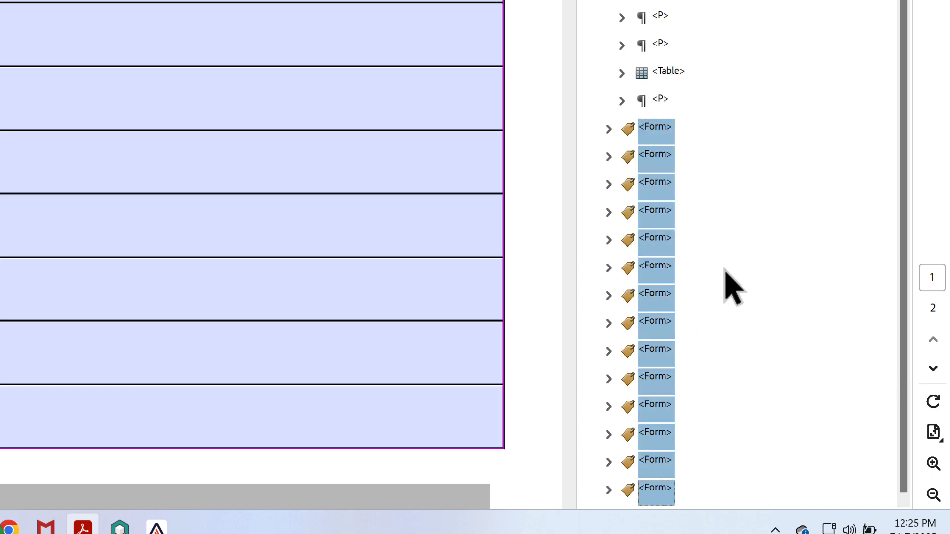
scroll(727, 287, "up", 2)
scroll(727, 287, "up", 3)
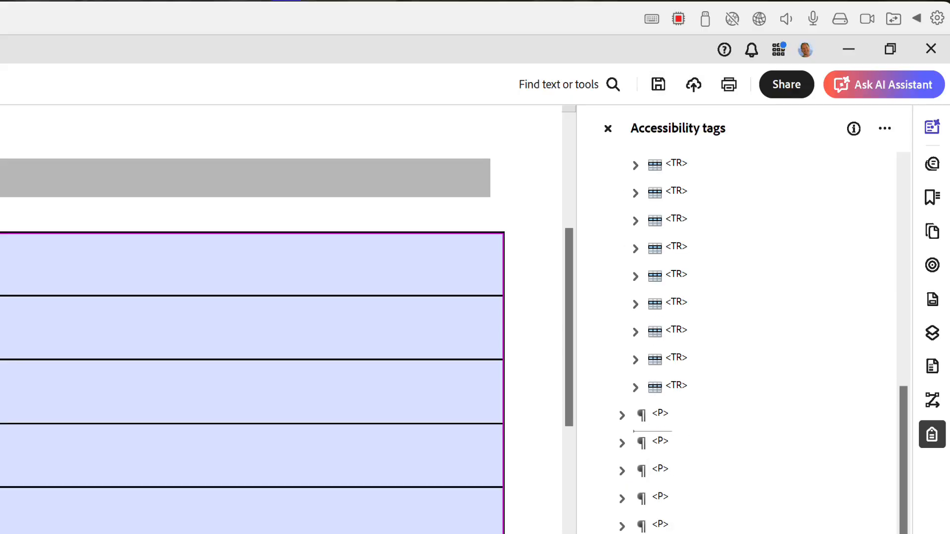
left_click_drag(653, 432, 653, 434)
scroll(727, 347, "up", 3)
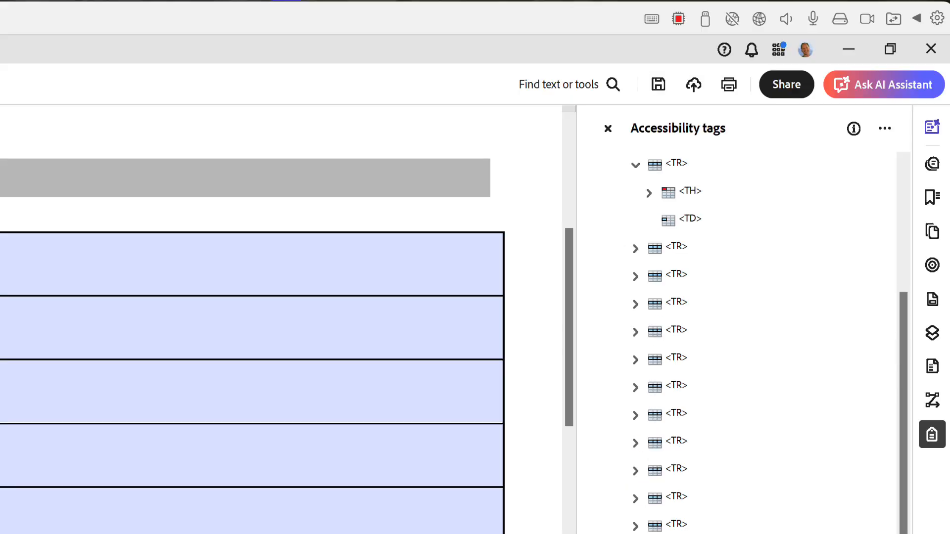
left_click(636, 249)
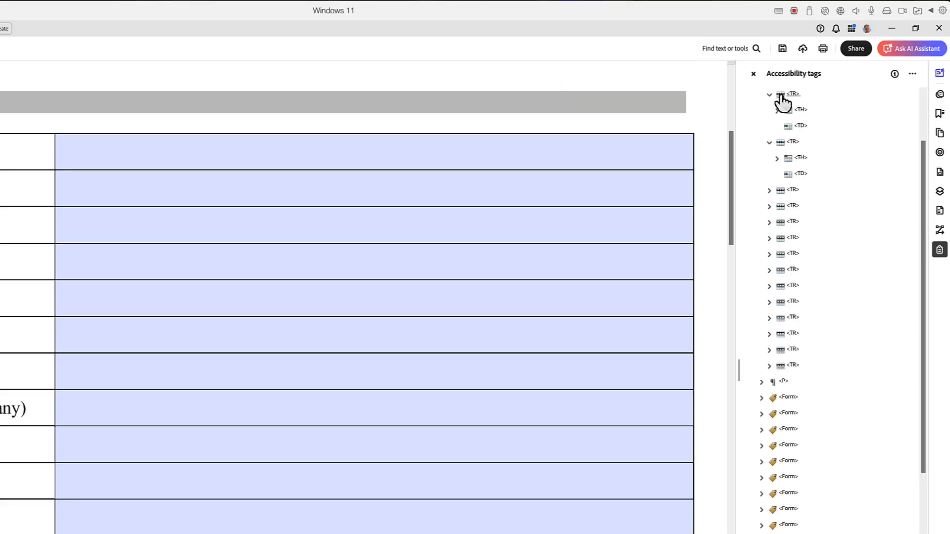
left_click(656, 166)
Nest the first Form tag, the Employee's Name field, inside the TD tag of the Employee table's first row.
left_click(775, 399)
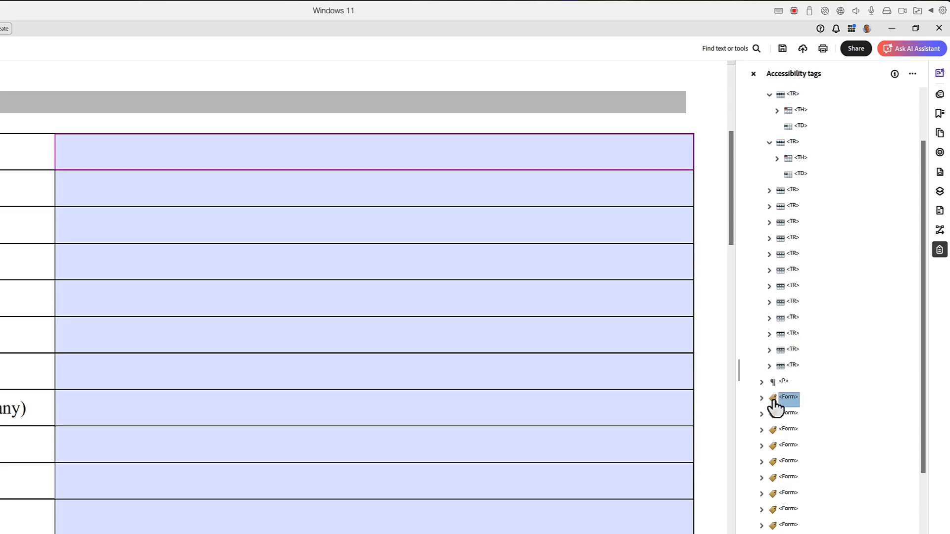
left_click_drag(773, 406, 797, 135)
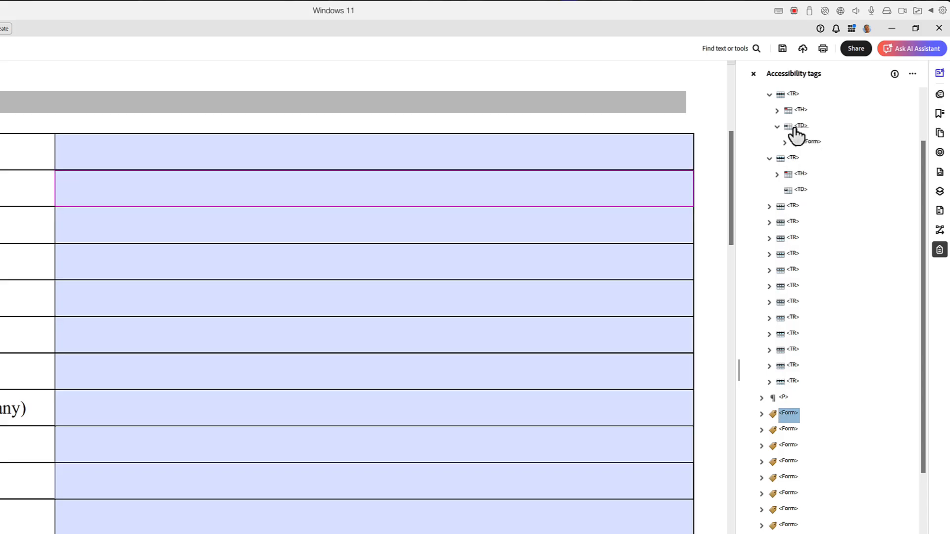
scroll(795, 135, "up", 2)
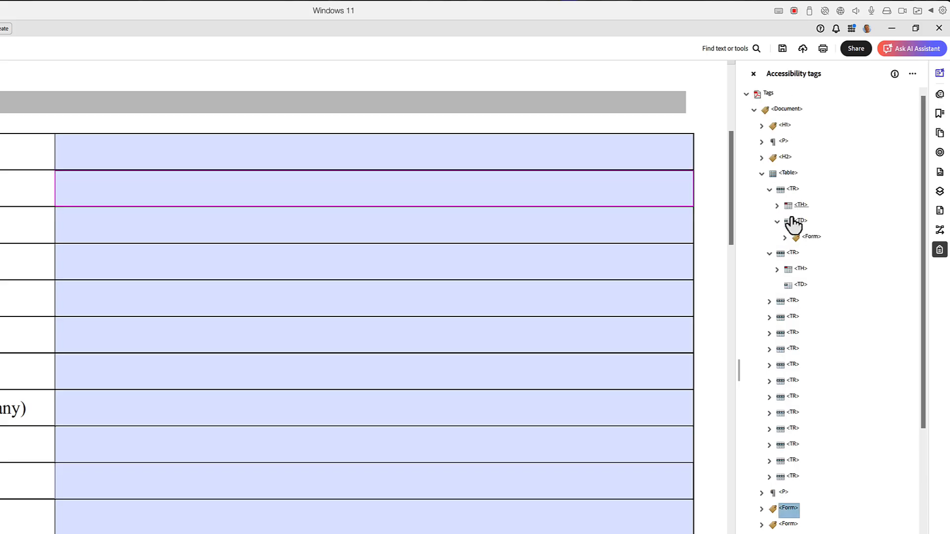
Check which page content the first row's TR, TH and TD tags mark, and collapse that row.
left_click(792, 189)
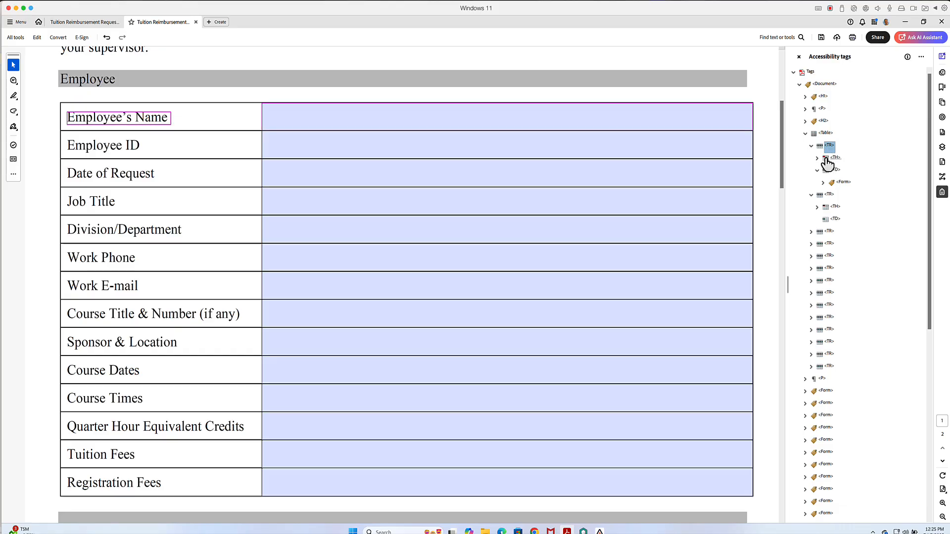
left_click(834, 158)
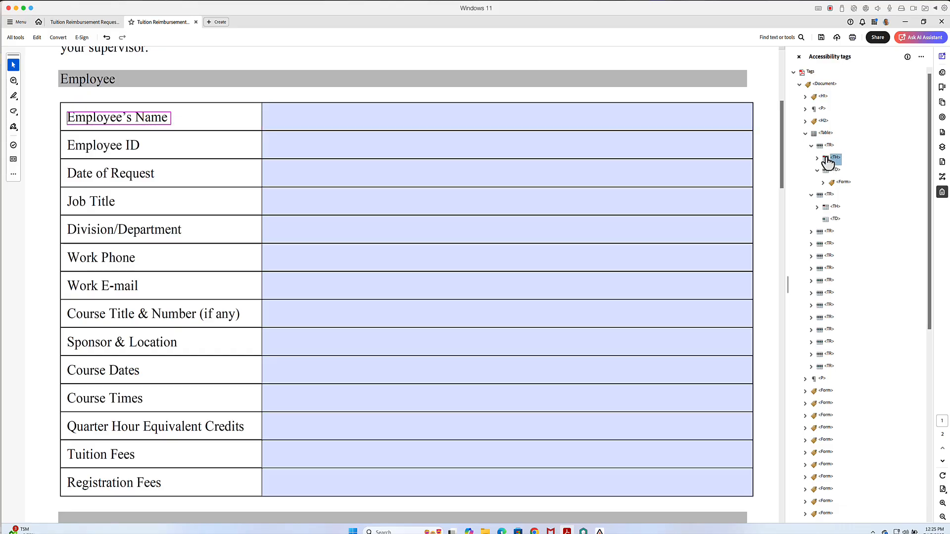
left_click(826, 169)
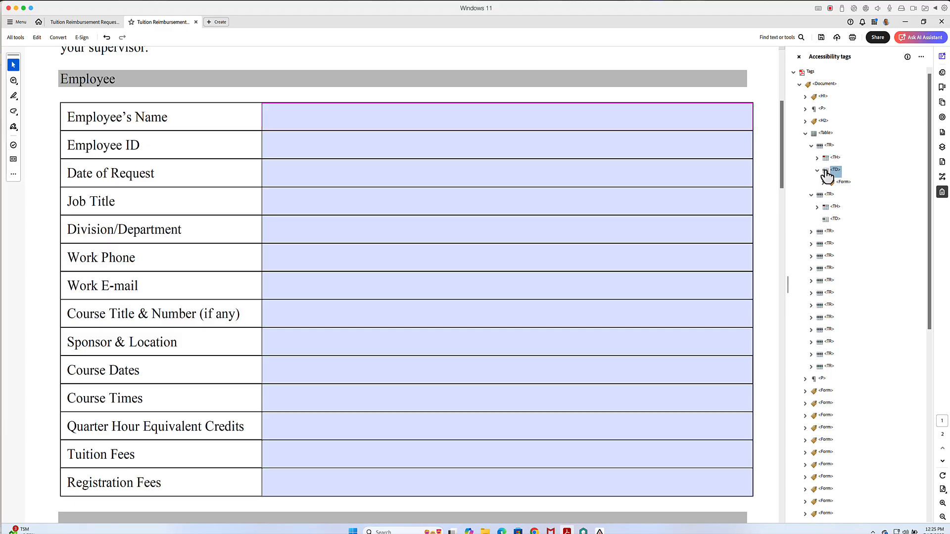
left_click(817, 170)
left_click(811, 146)
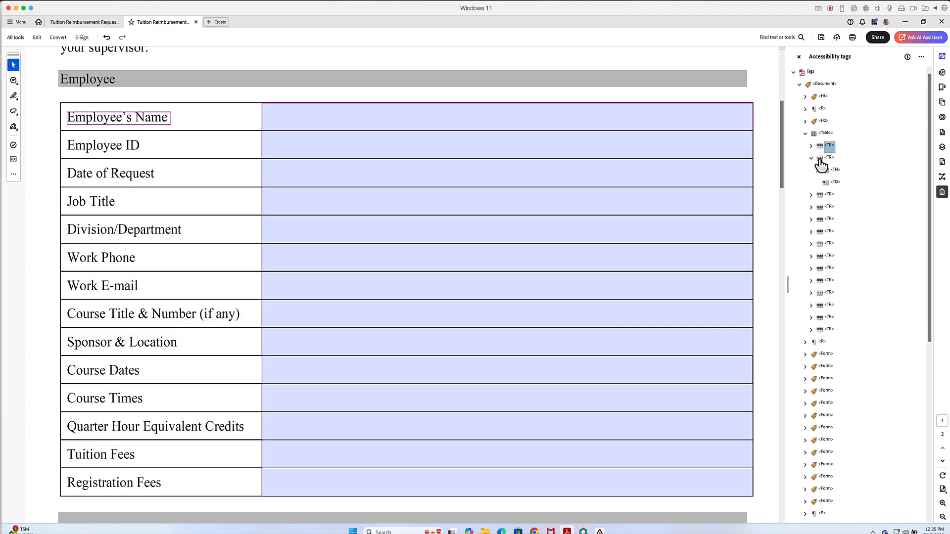
Nest the Employee ID field's Form tag inside the TD tag of the Employee ID row.
left_click(825, 158)
scroll(865, 183, "down", 3)
scroll(865, 191, "up", 3)
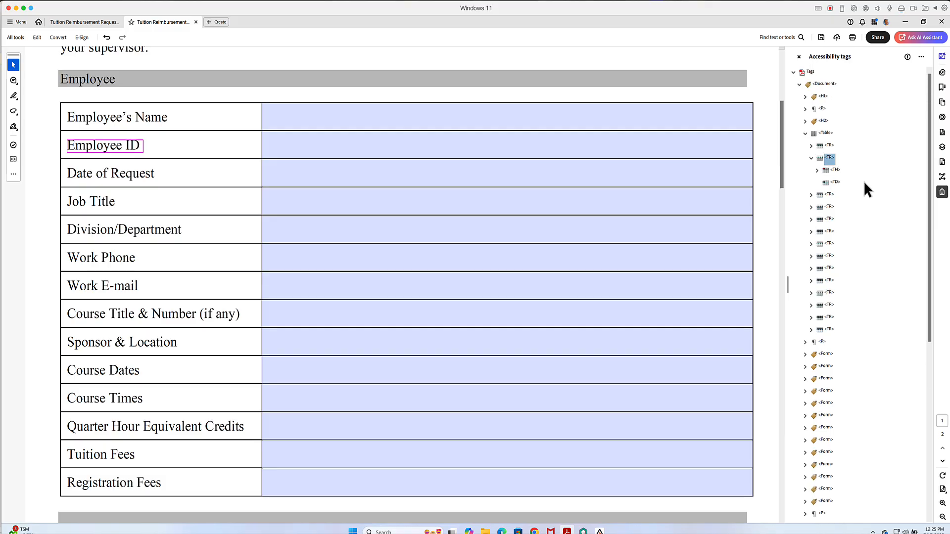
left_click_drag(813, 356, 836, 183)
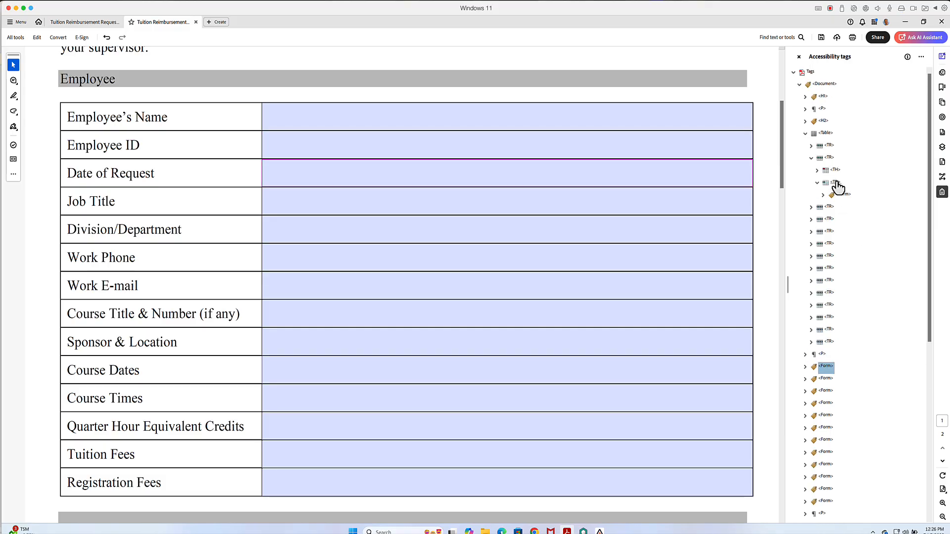
Nest each remaining Form tag, from Date of Request through Registration Fees, inside the TD tag of its matching Employee table row.
left_click(811, 206)
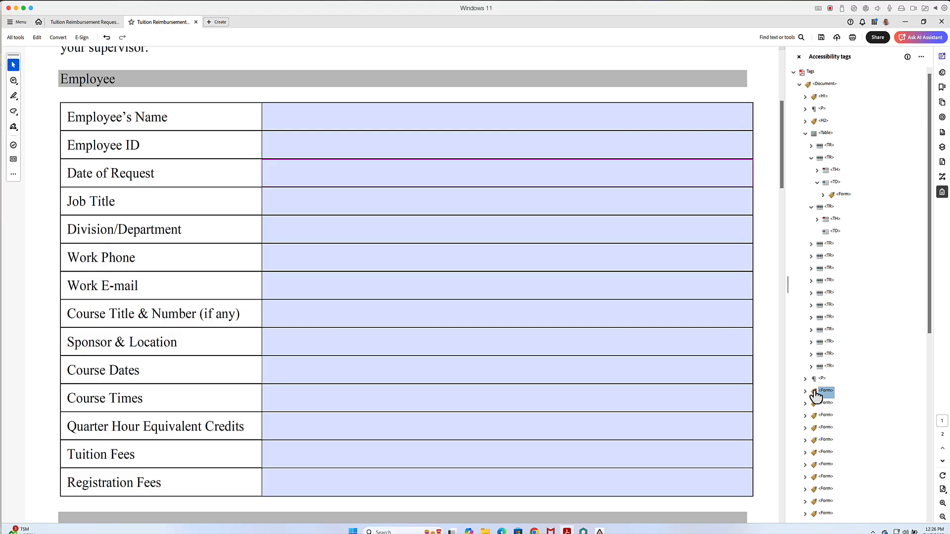
left_click_drag(815, 396, 836, 231)
left_click(811, 255)
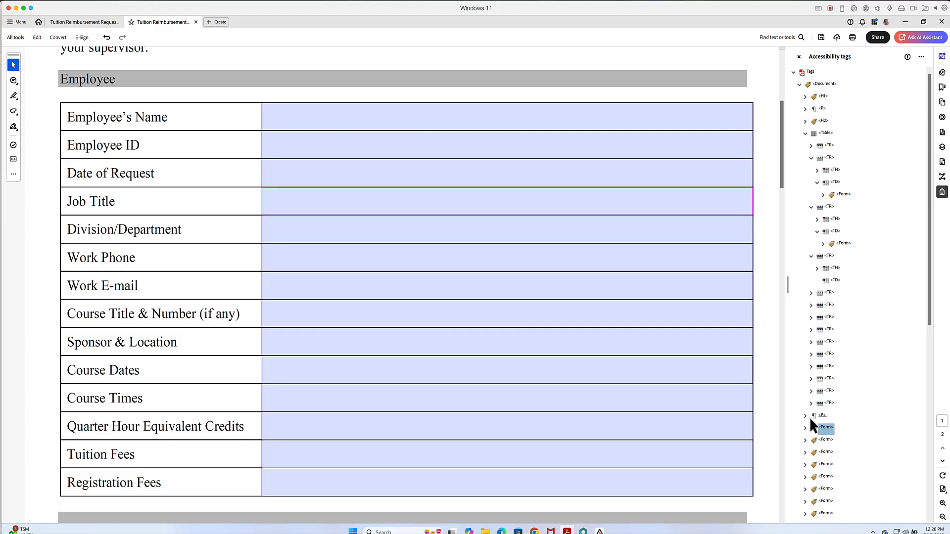
left_click_drag(815, 434, 827, 320)
left_click_drag(833, 277, 833, 278)
left_click(810, 305)
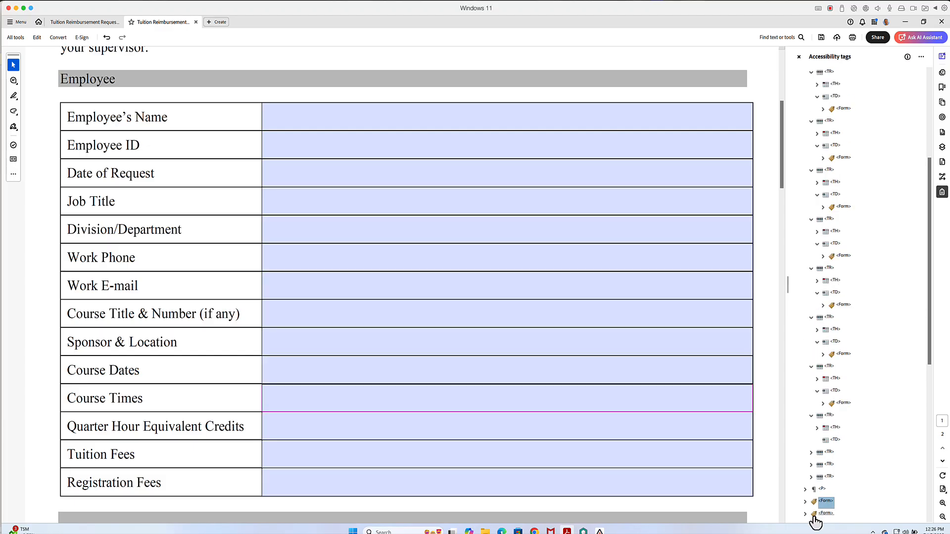
scroll(676, 356, "down", 1)
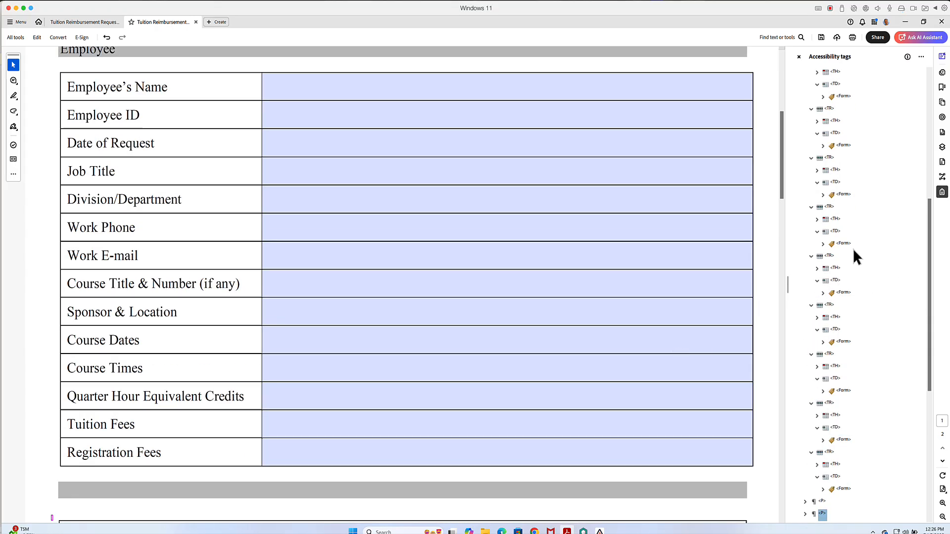
Collapse the Employee table's rows, check which page content each TR tag marks from Employee's Name to Registration Fees, and collapse the table.
scroll(853, 249, "up", 6)
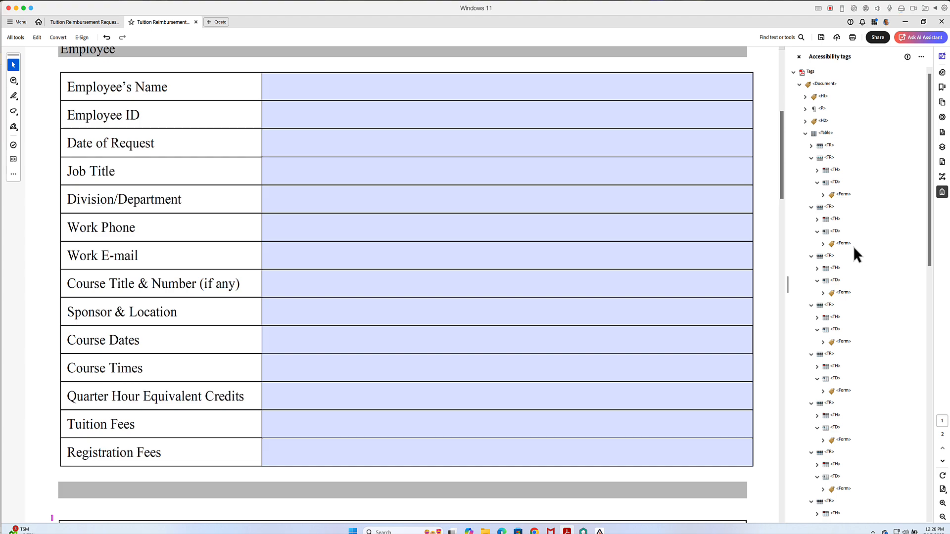
left_click(805, 133)
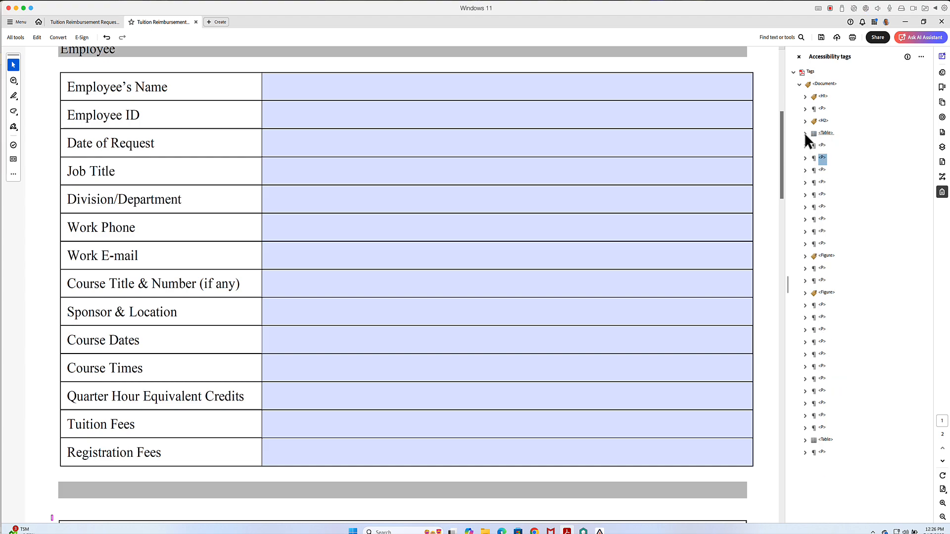
left_click(804, 134)
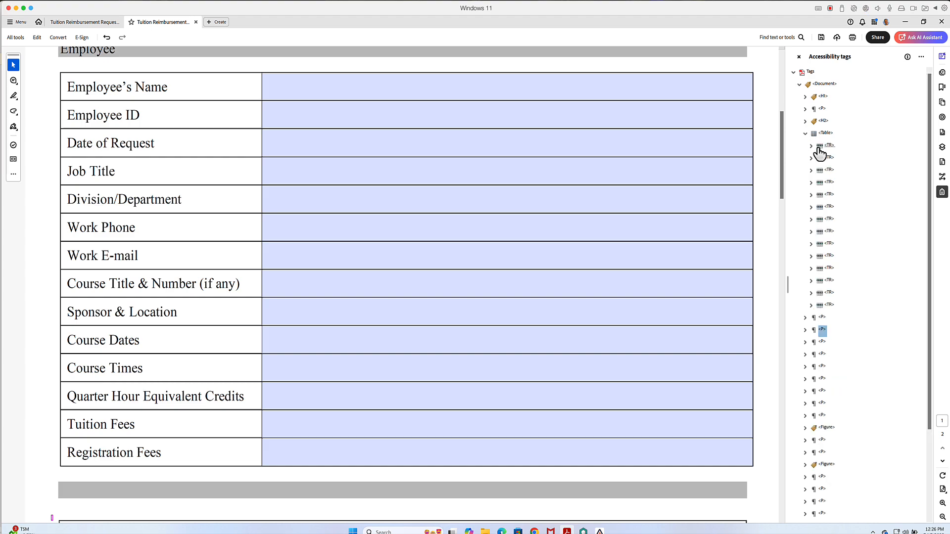
left_click(819, 147)
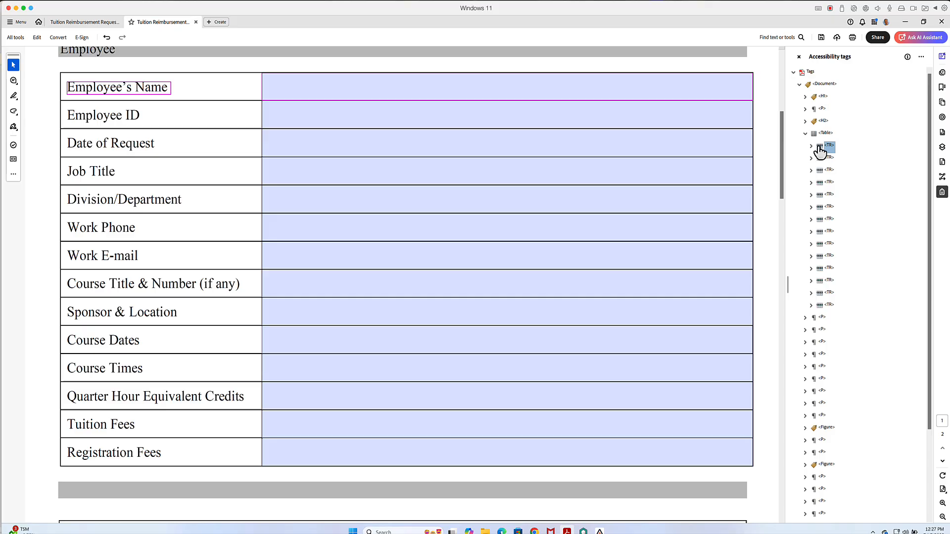
key("Down")
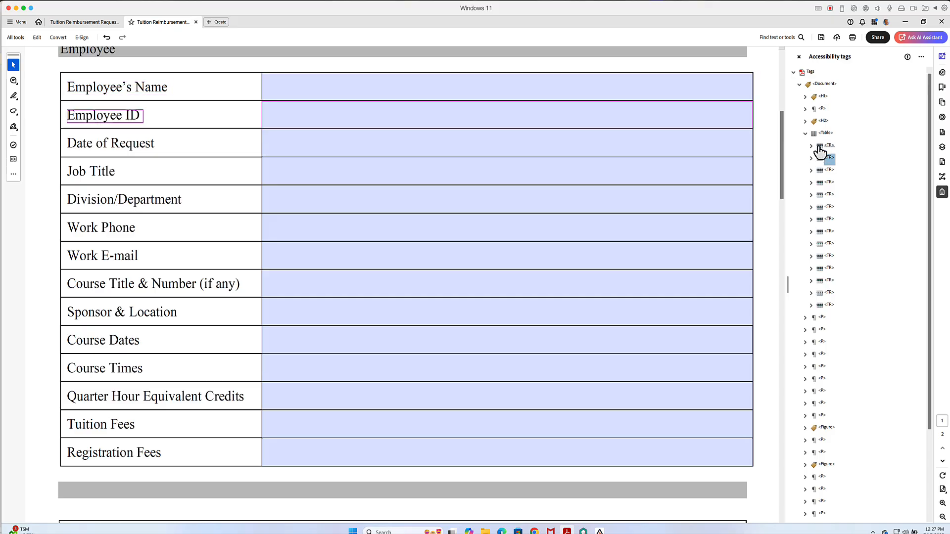
key("Down")
key("Down")
key("Down")
key("Down")
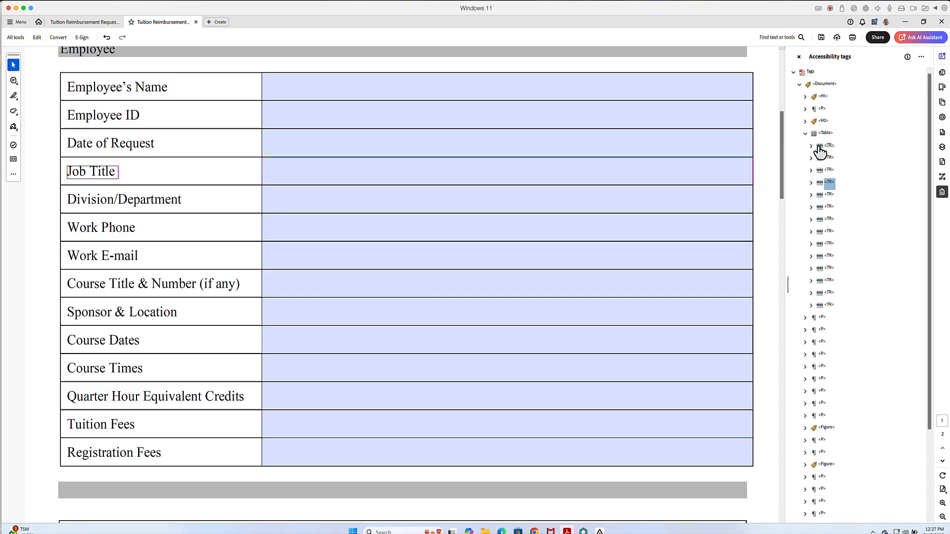
key("Down")
key("Down")
key("Down")
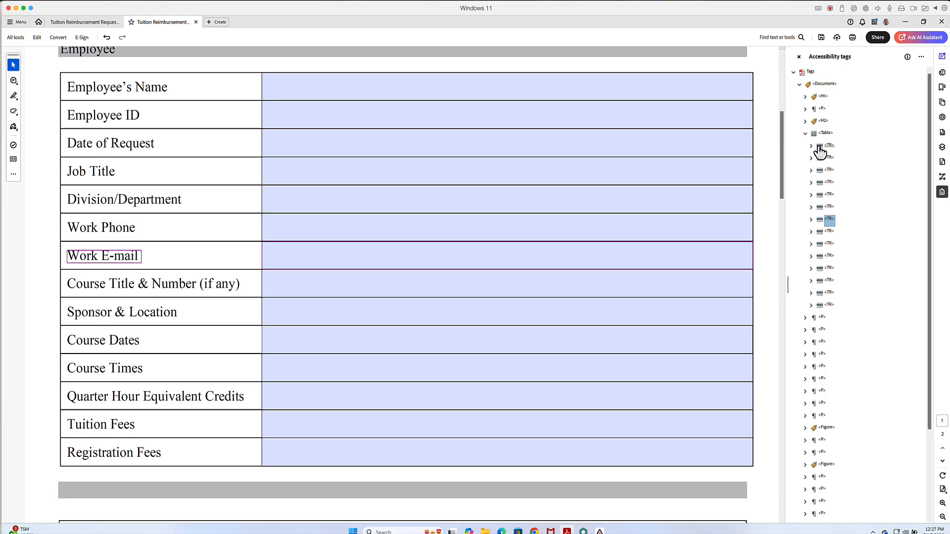
key("Down")
key("Down")
key("Down")
key("Down")
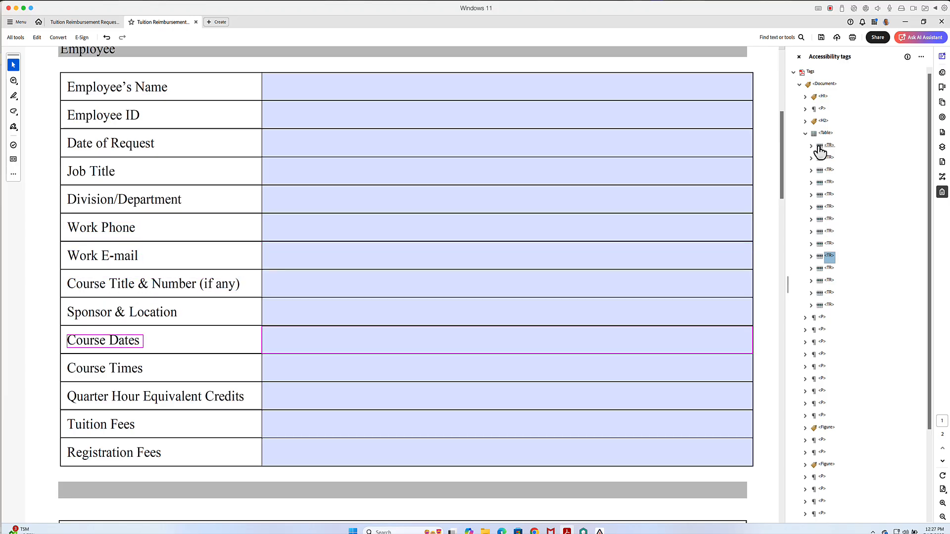
key("Down")
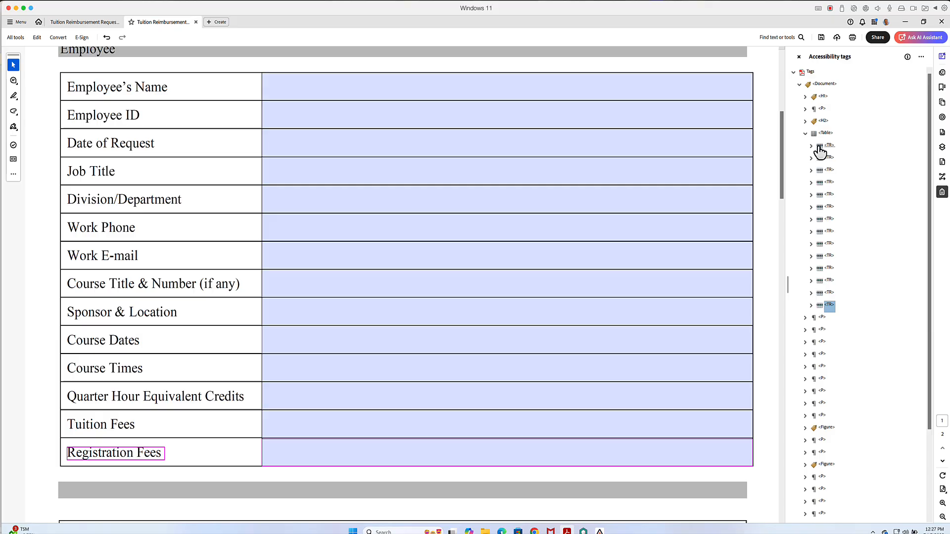
key("Left")
key("Left")
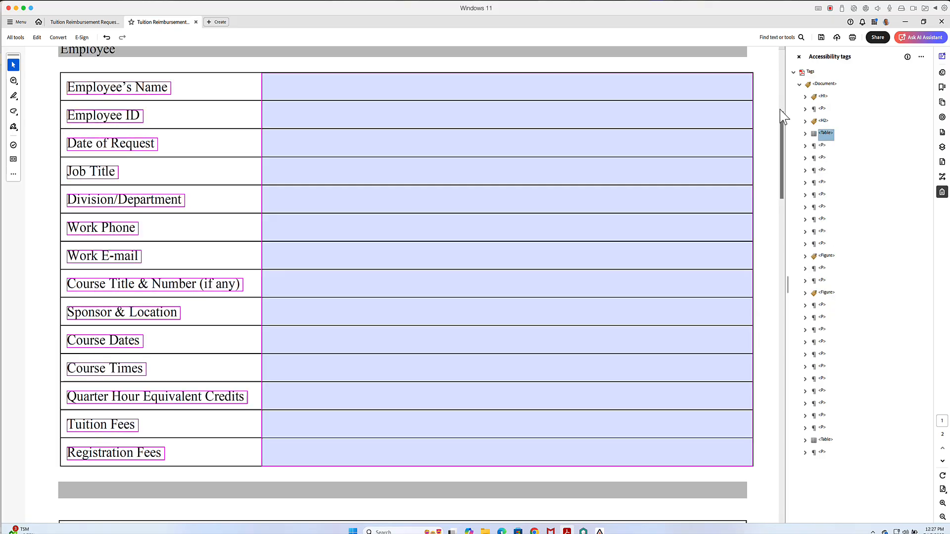
left_click(765, 123)
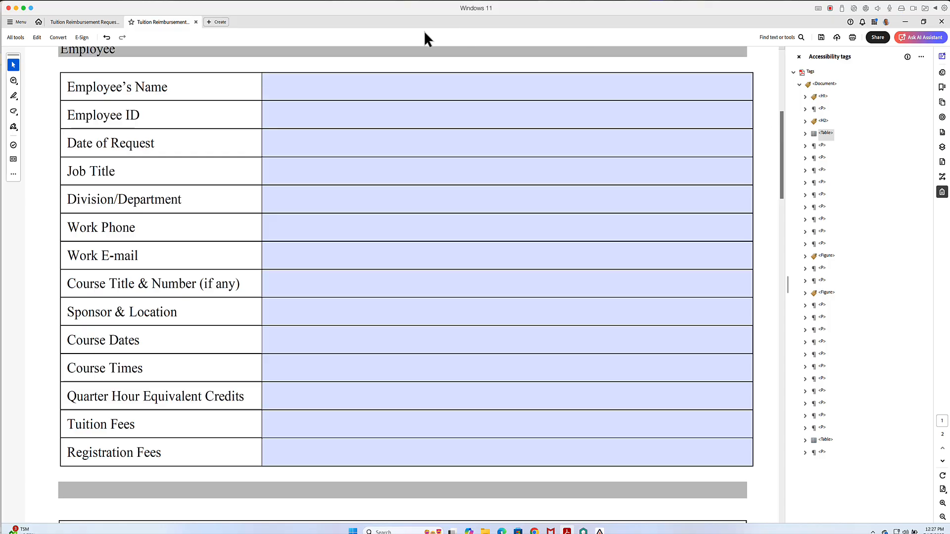
Run the full accessibility check on all pages of the document with an accessibility report.
left_click(12, 39)
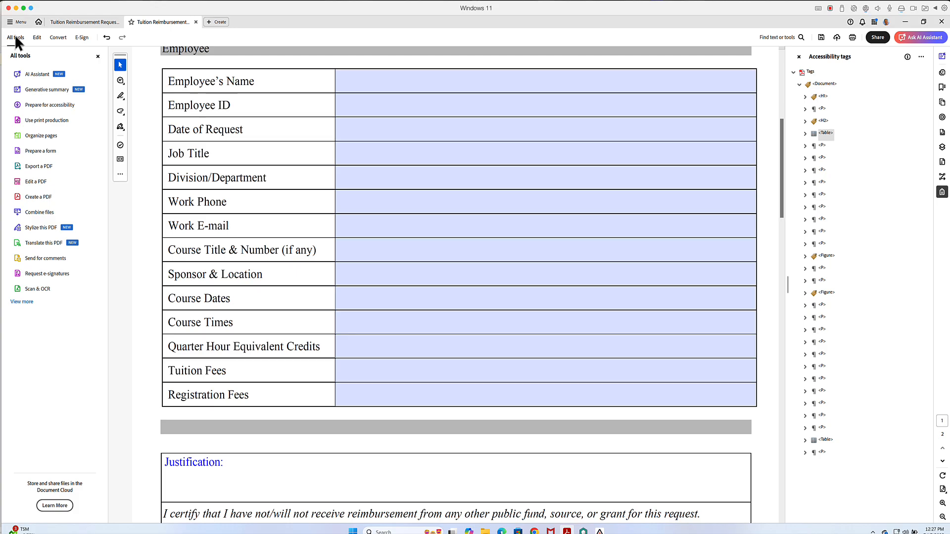
left_click(38, 106)
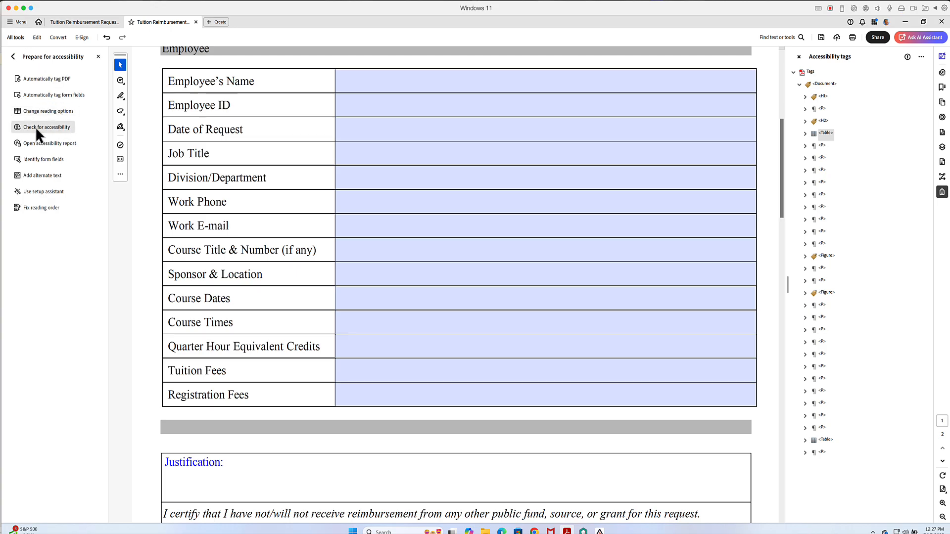
left_click(36, 130)
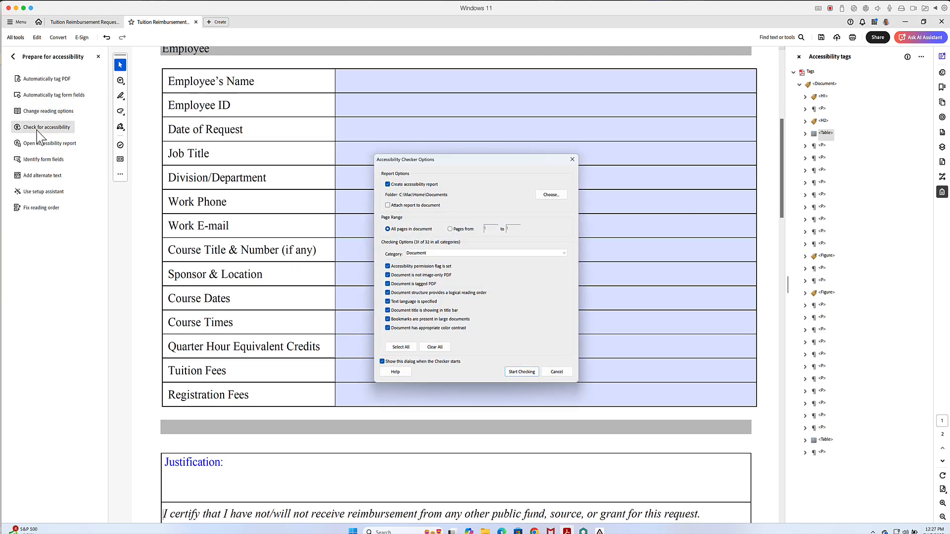
left_click(522, 372)
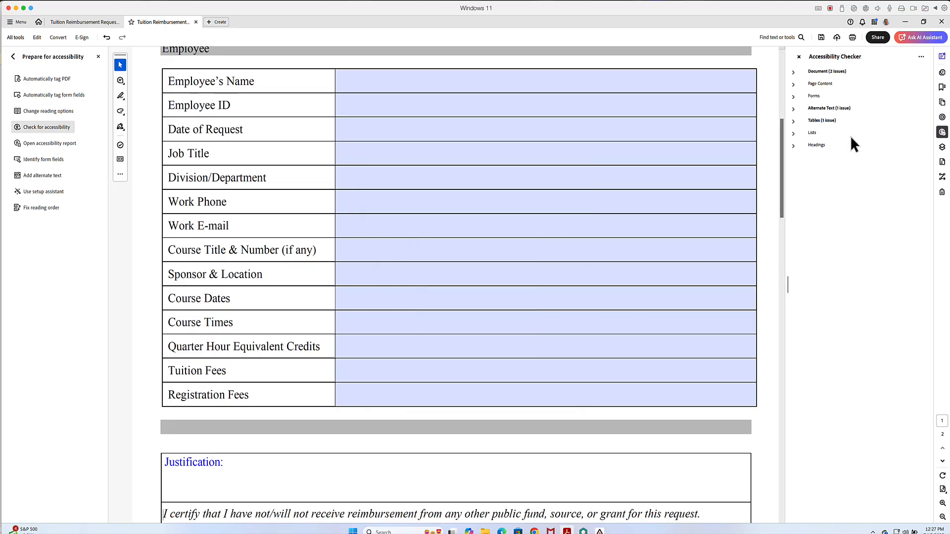
Examine the checker's Forms, Page Content, Tables and Alternate Text results, and locate on the page the element flagged under Headers.
left_click(793, 97)
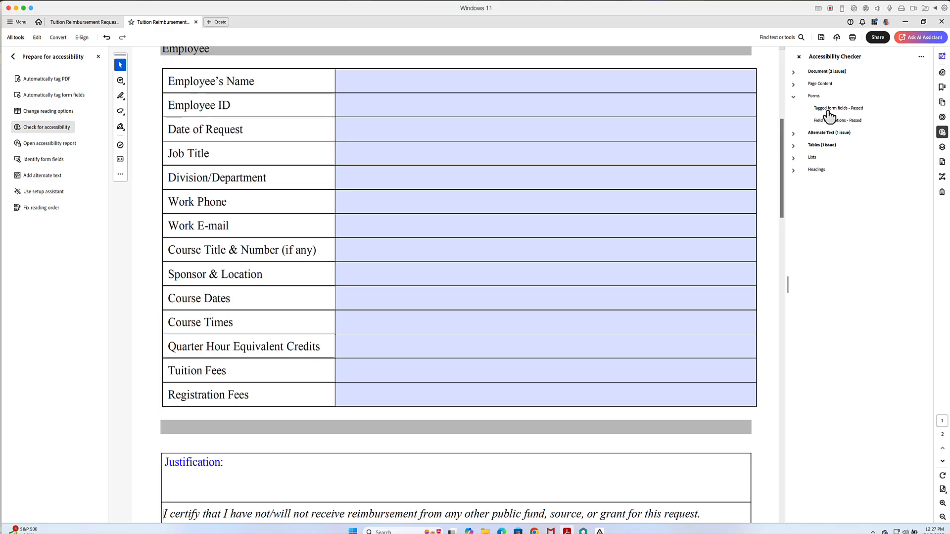
left_click(791, 96)
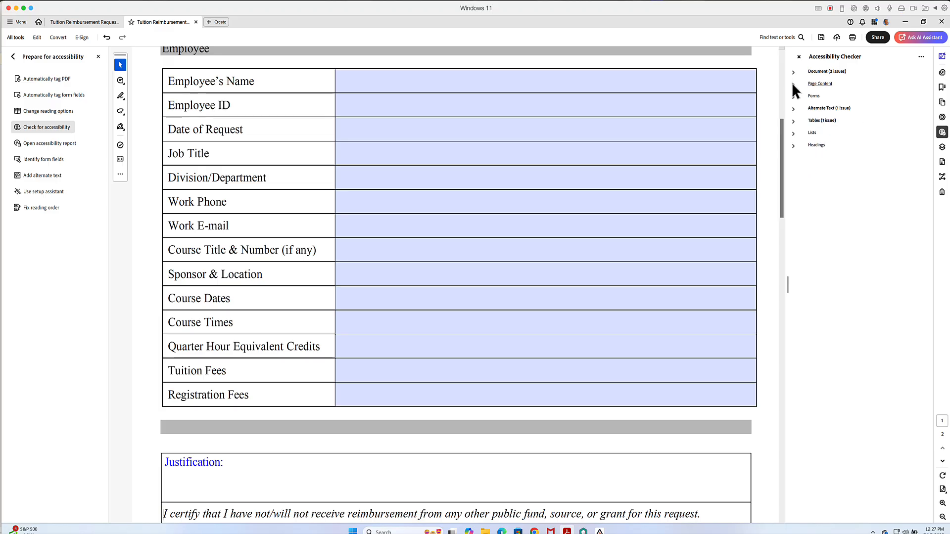
left_click(792, 84)
left_click(792, 84)
left_click(792, 120)
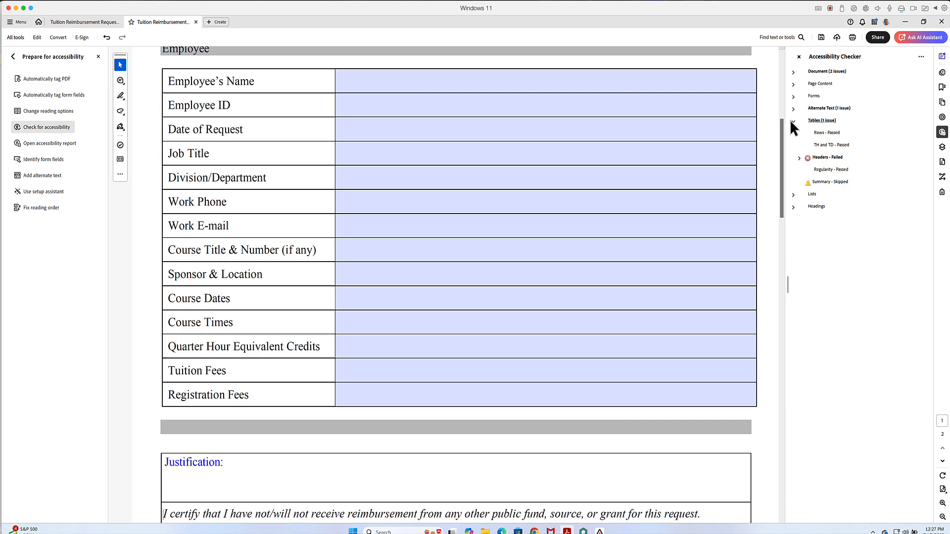
left_click(799, 158)
left_click(827, 170)
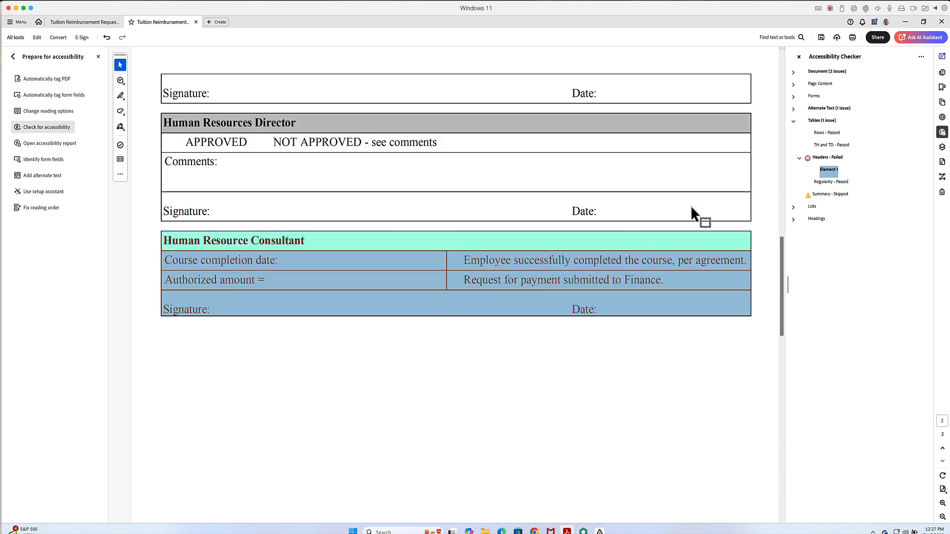
left_click(798, 156)
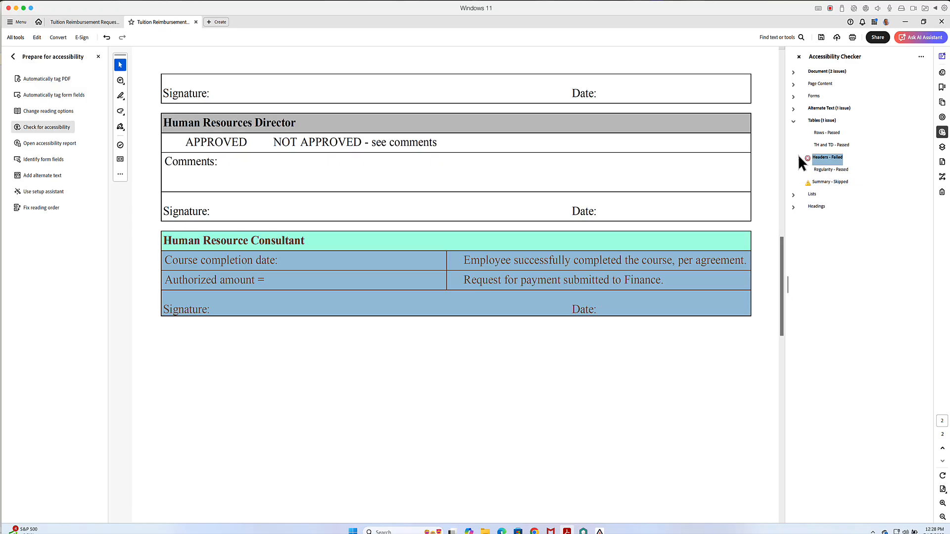
left_click(793, 120)
left_click(793, 108)
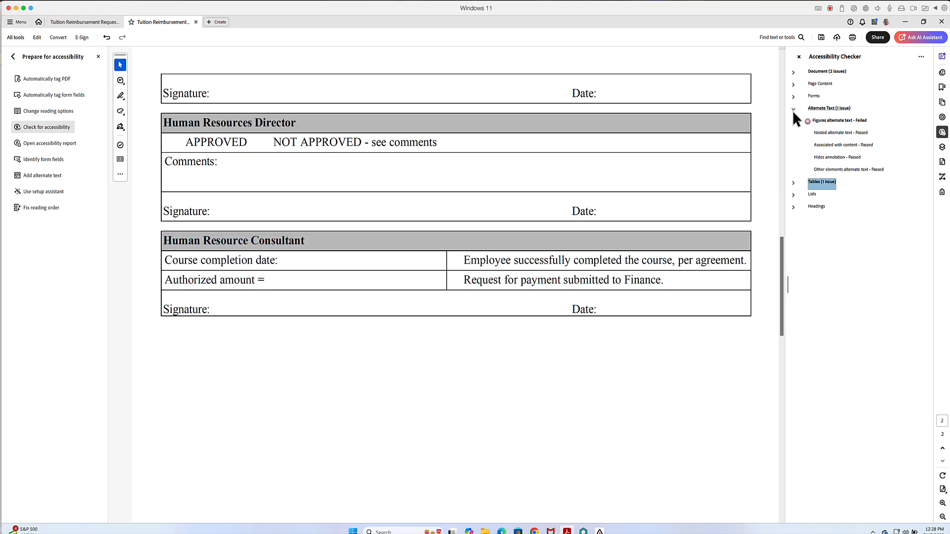
left_click(793, 109)
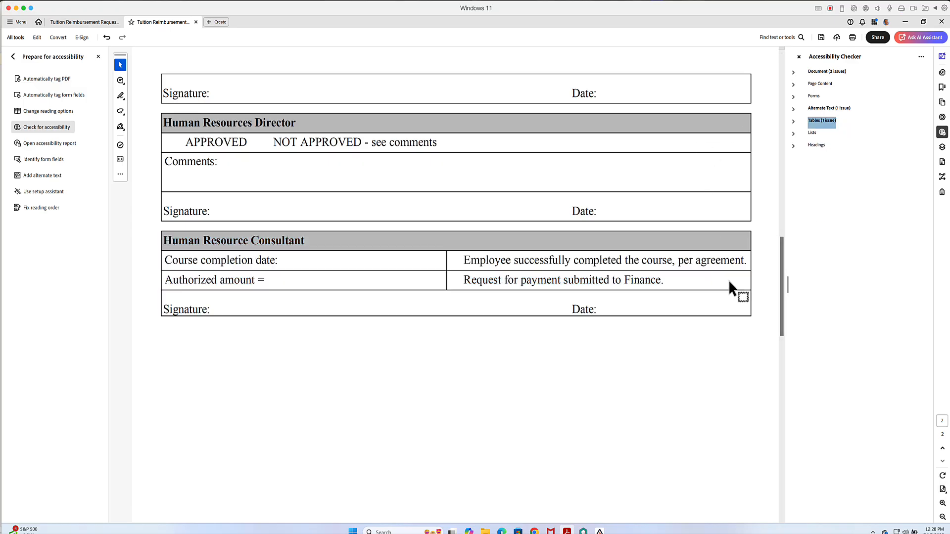